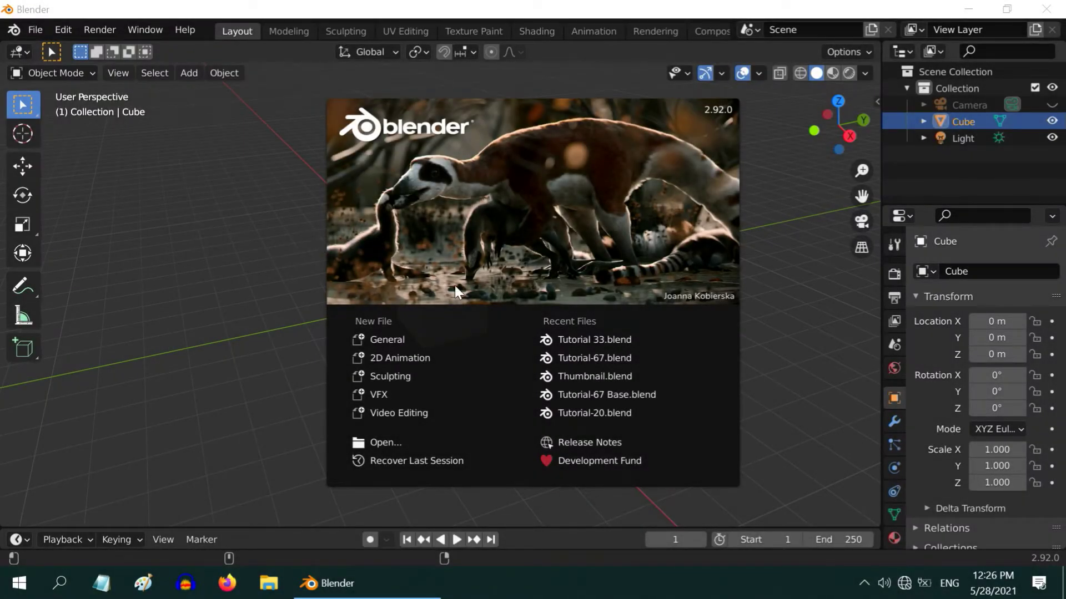
Create a new Video Editing project from the splash screen's New File list.
left_click(424, 413)
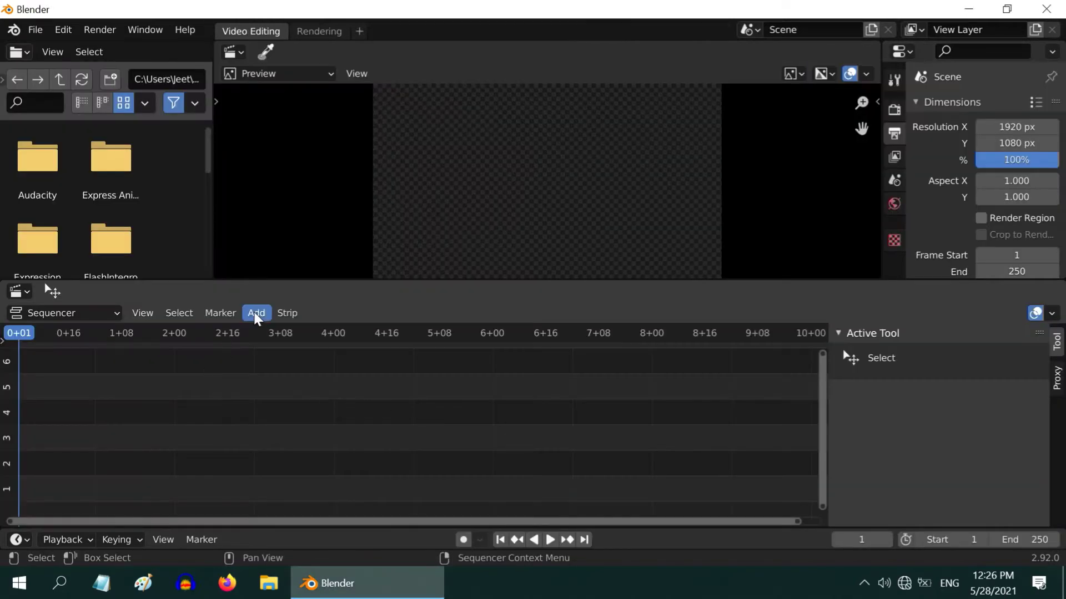
left_click(256, 313)
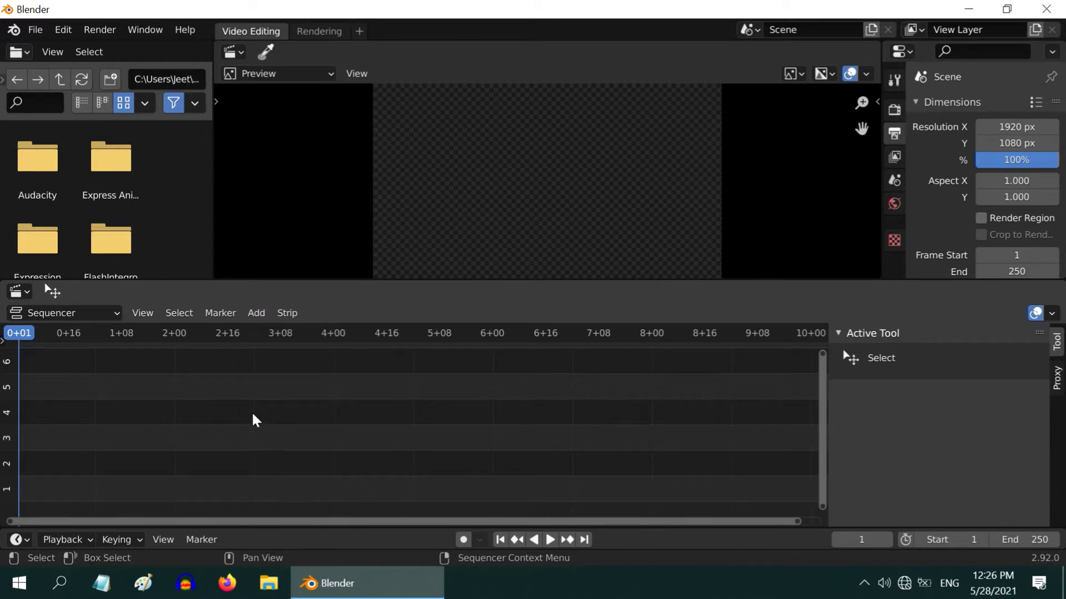
Add all PNG frames from Desktop/Image Sequence as one image strip in channel 1.
left_click(253, 316)
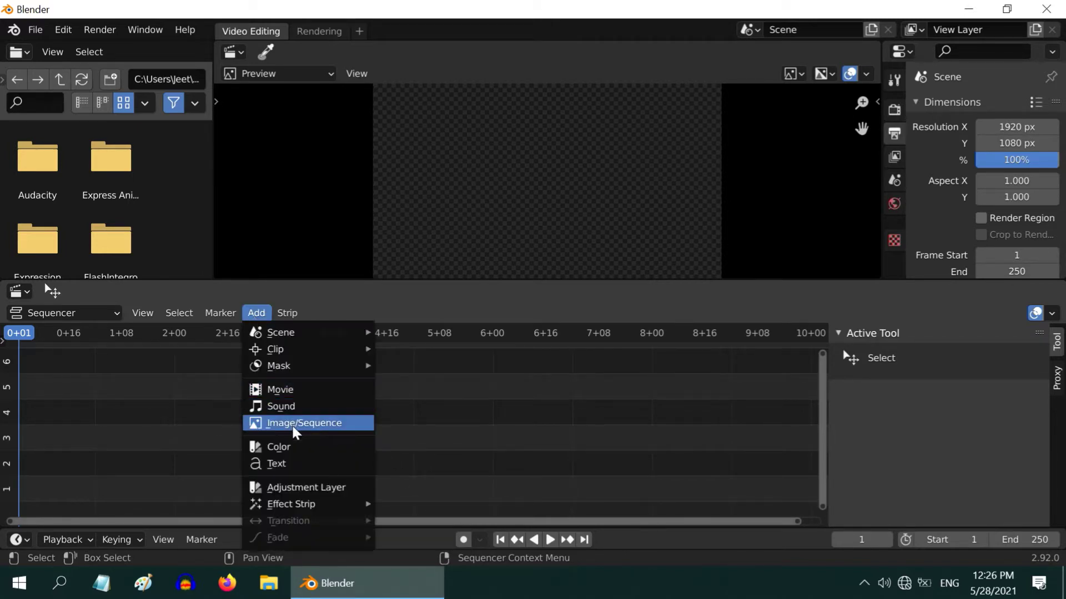
left_click(290, 424)
left_click(175, 255)
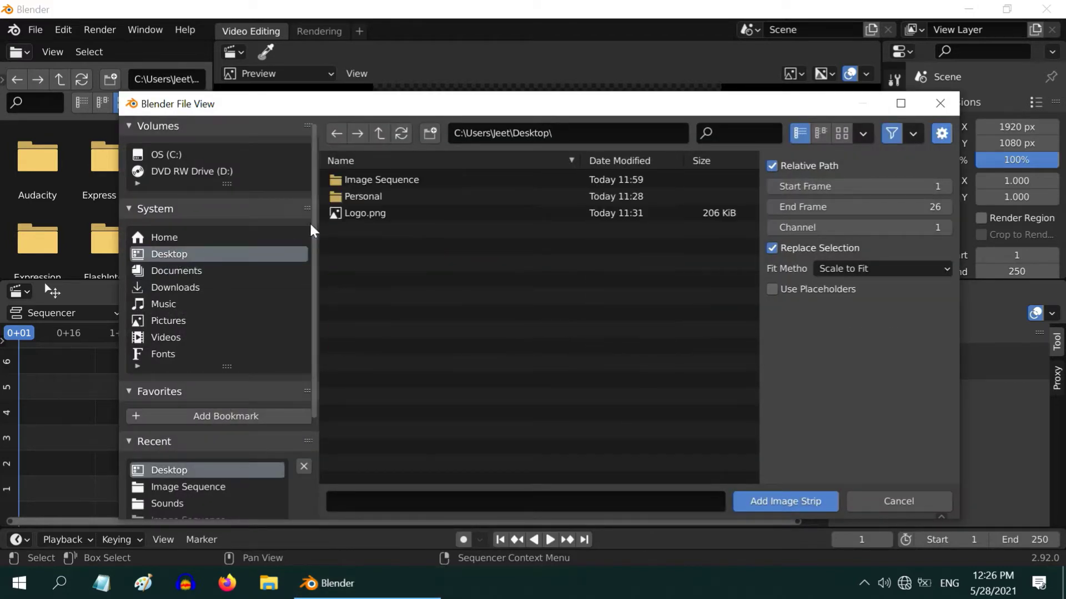
left_click(377, 180)
left_click(367, 196)
key("a")
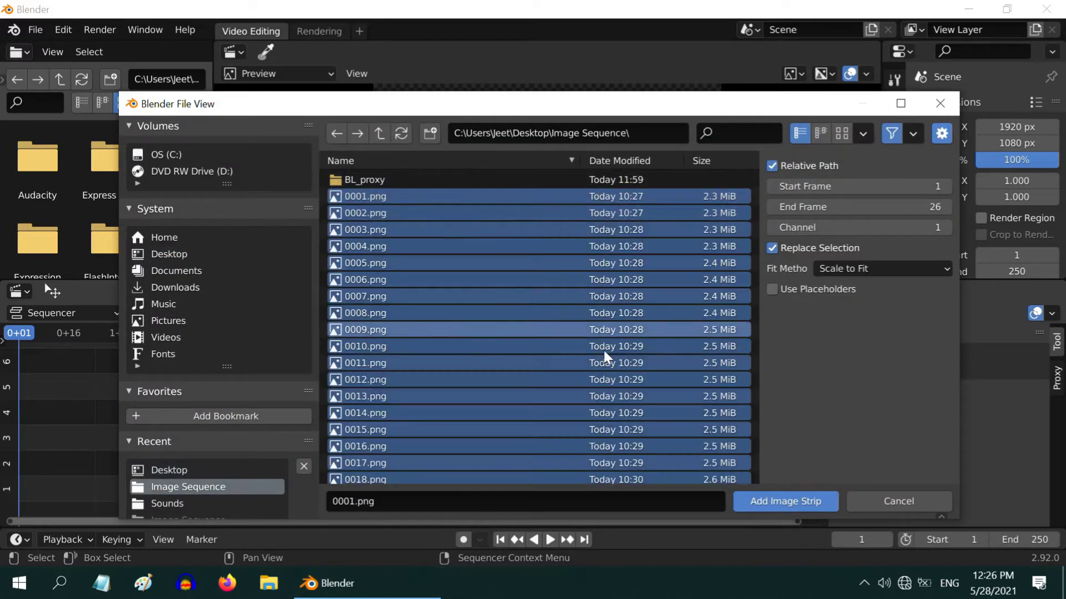
left_click(778, 502)
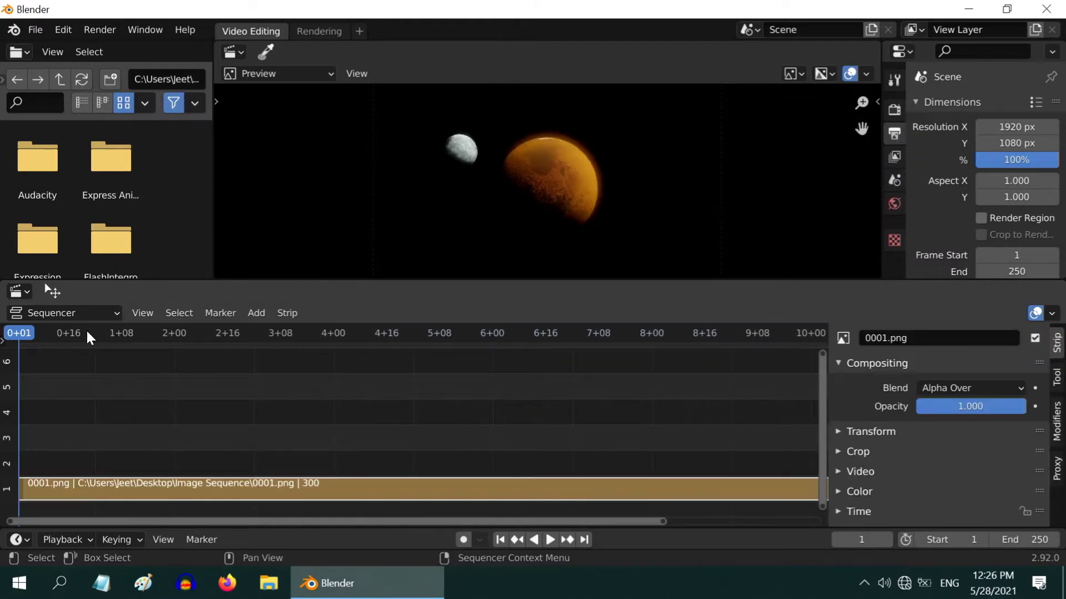
Bring the 300-frame strip into view and play the planet-and-moon animation in an enlarged preview.
scroll(86, 338, "down", 2)
scroll(83, 340, "down", 3)
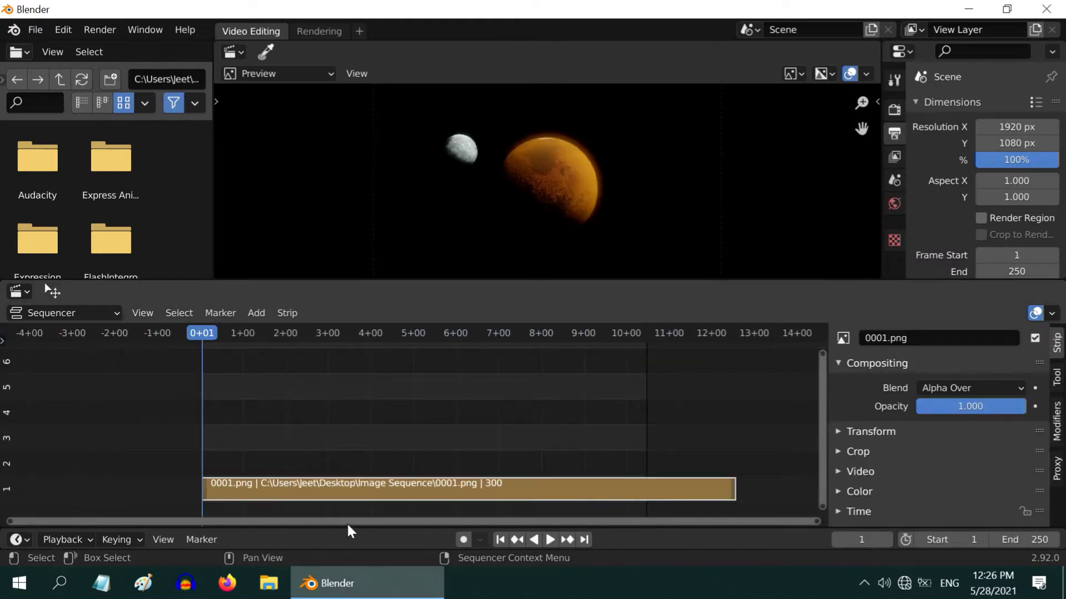
left_click_drag(350, 523, 552, 532)
left_click(551, 540)
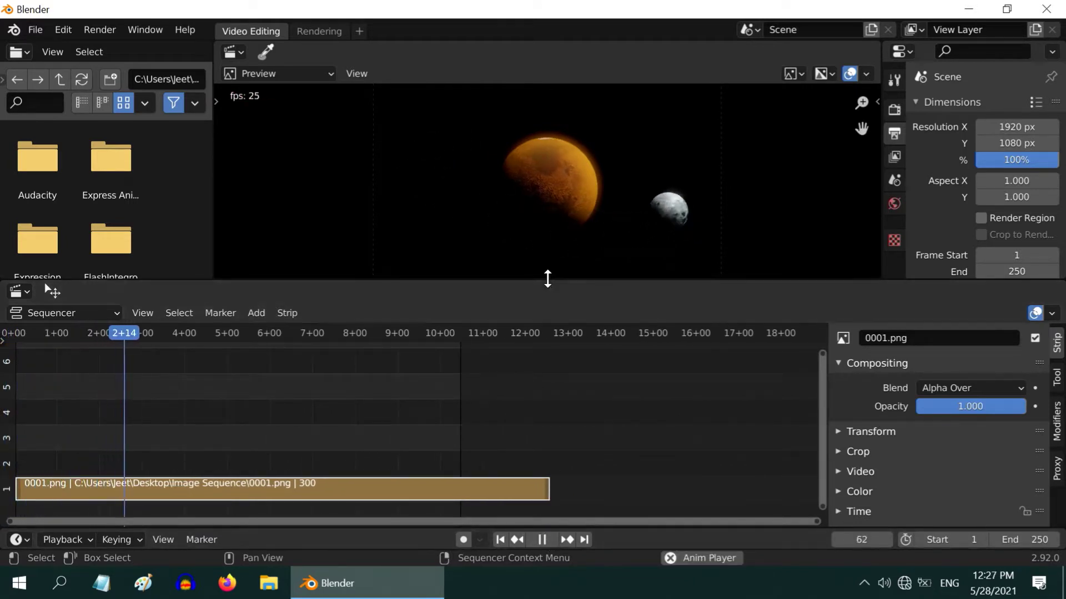
left_click_drag(547, 280, 543, 339)
left_click(541, 539)
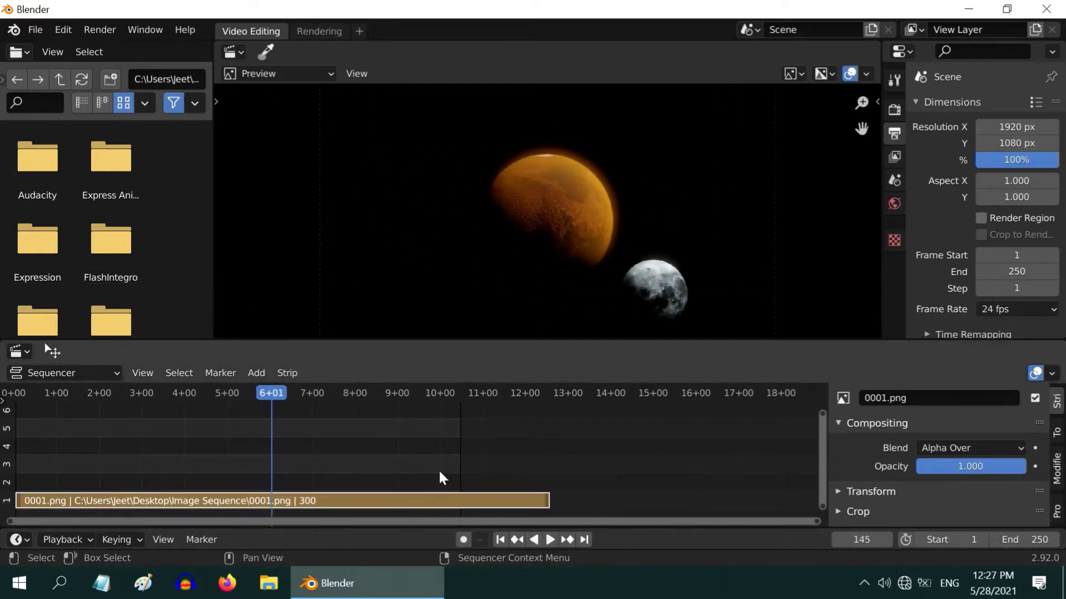
From frame 1, add Desktop's BGM.wav as a 384-frame sound strip in channel 2, then play it.
left_click(499, 539)
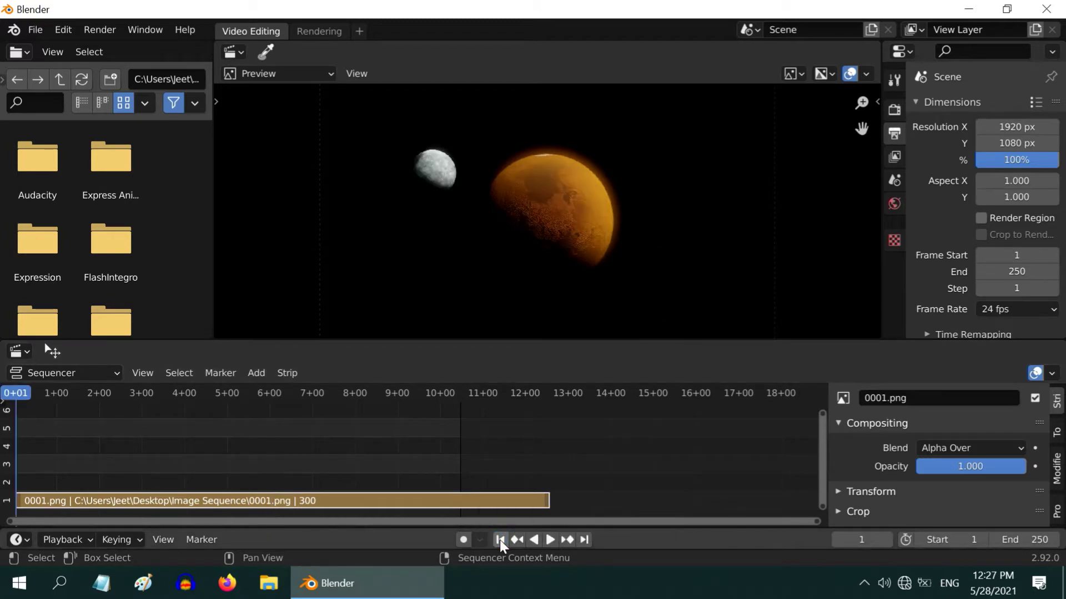
left_click(258, 374)
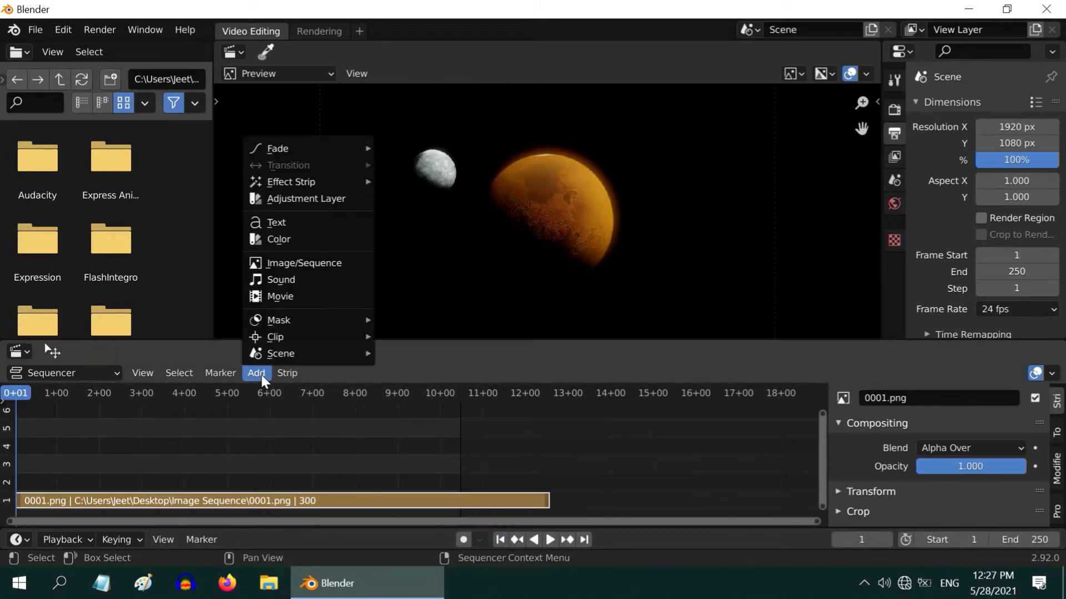
left_click(281, 280)
left_click(177, 253)
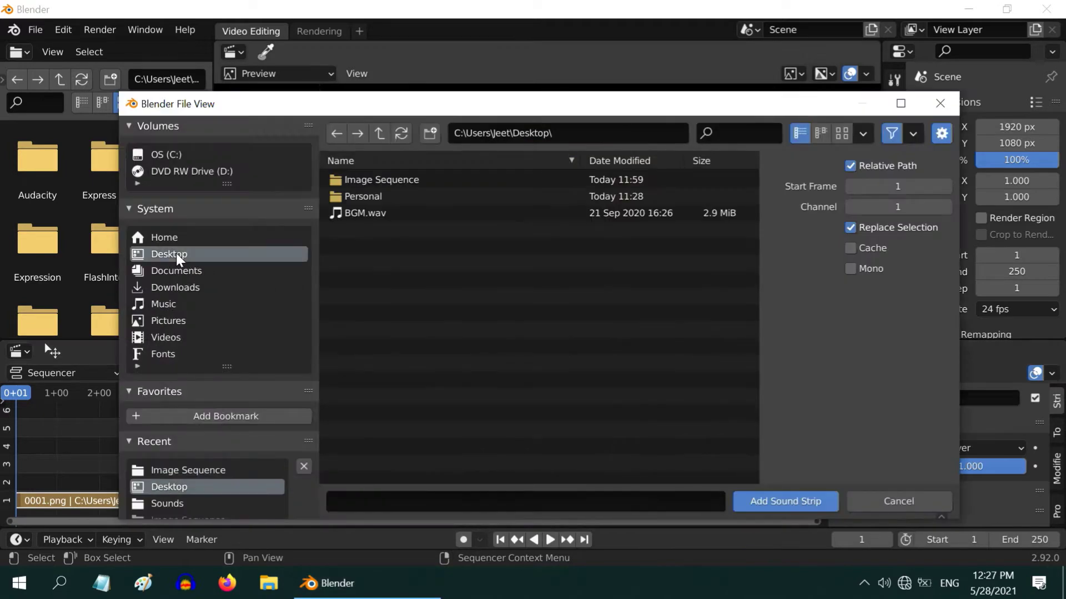
left_click(362, 213)
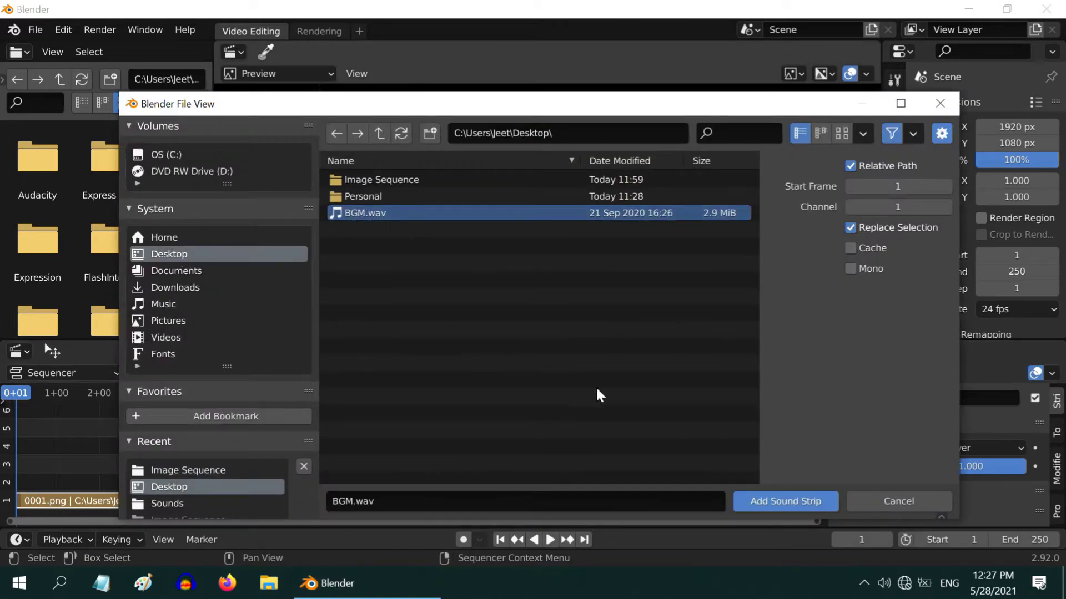
left_click(771, 502)
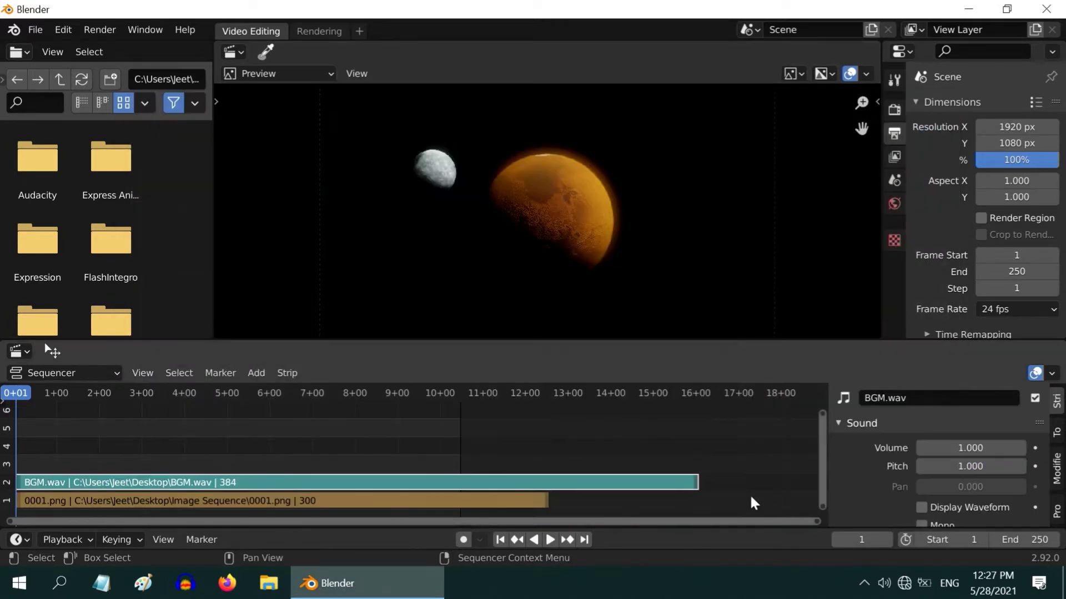
left_click(549, 539)
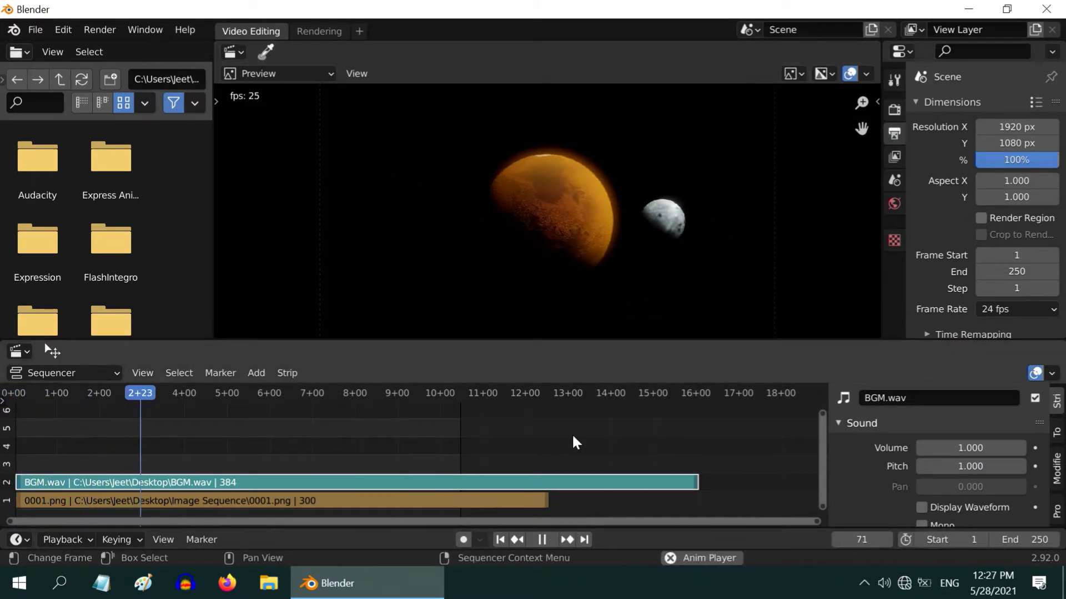
left_click(543, 539)
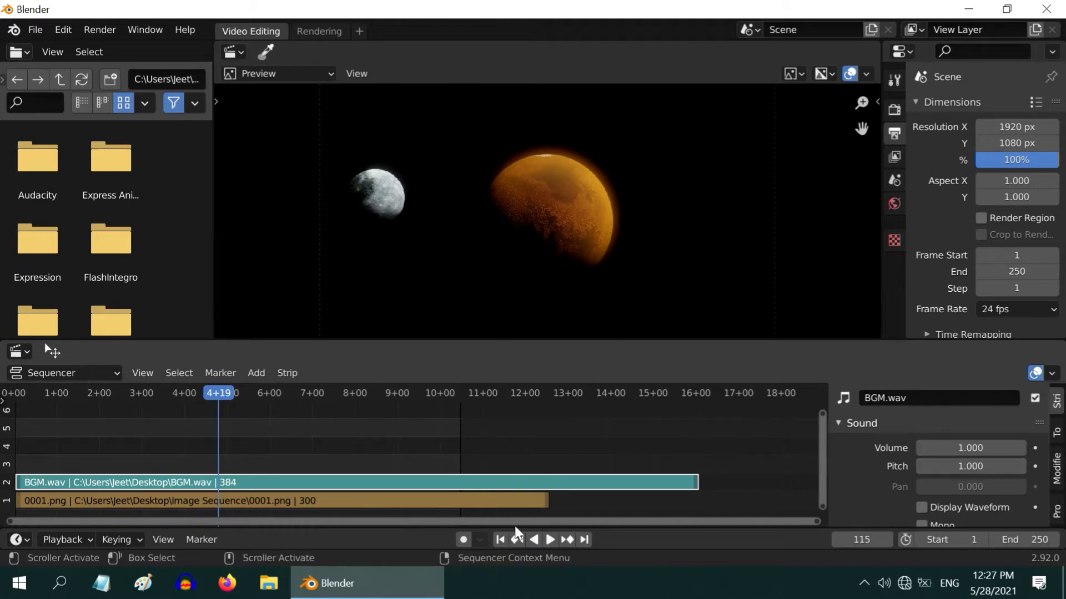
Apply Fade In to the BGM.wav strip from frame 1.
left_click(500, 540)
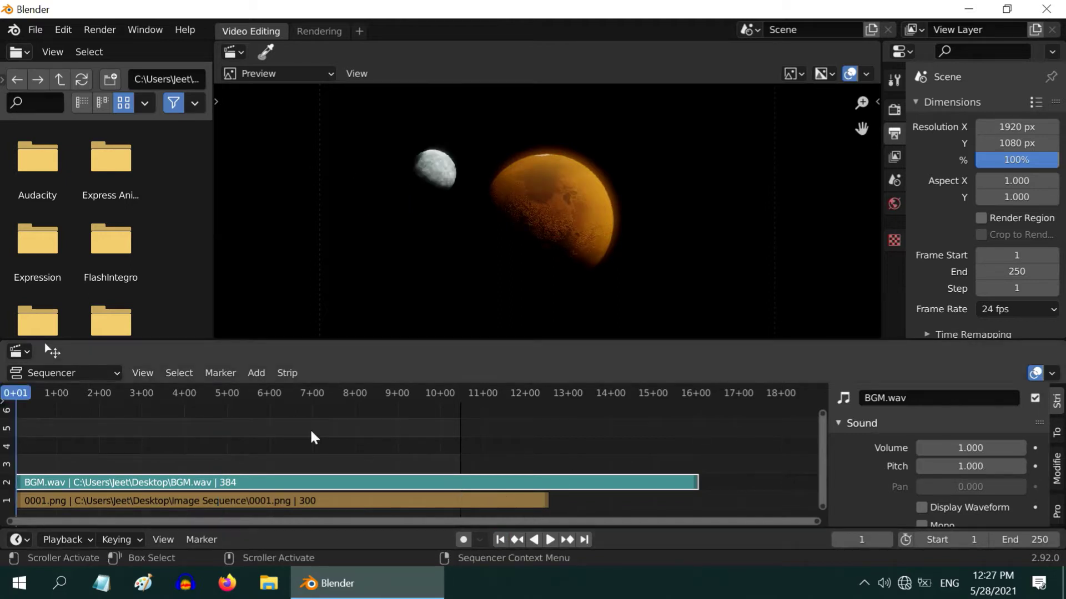
left_click(258, 374)
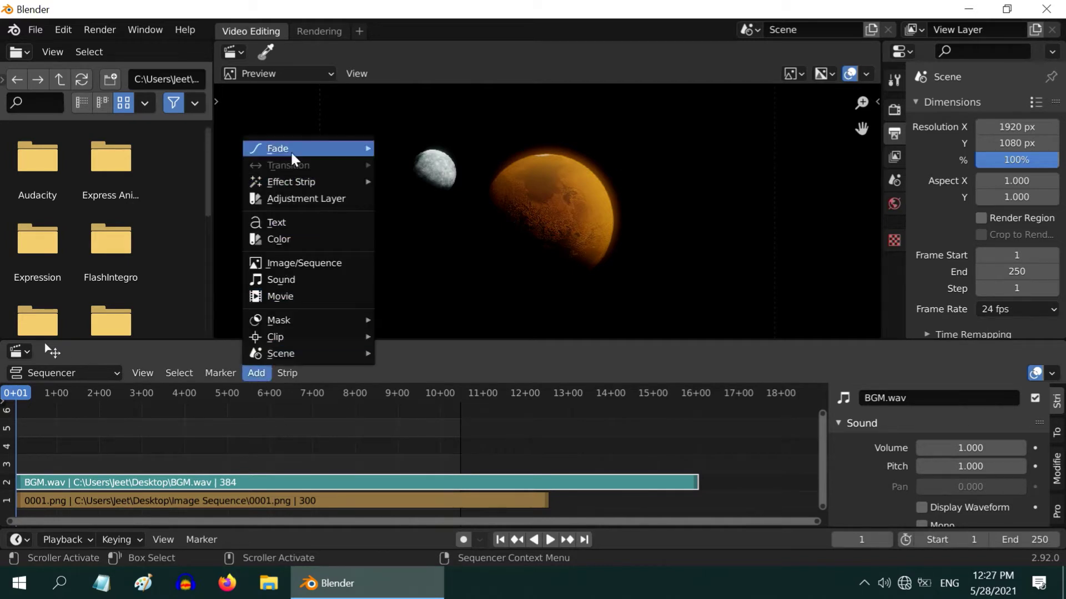
mouse_move(290, 148)
left_click(422, 164)
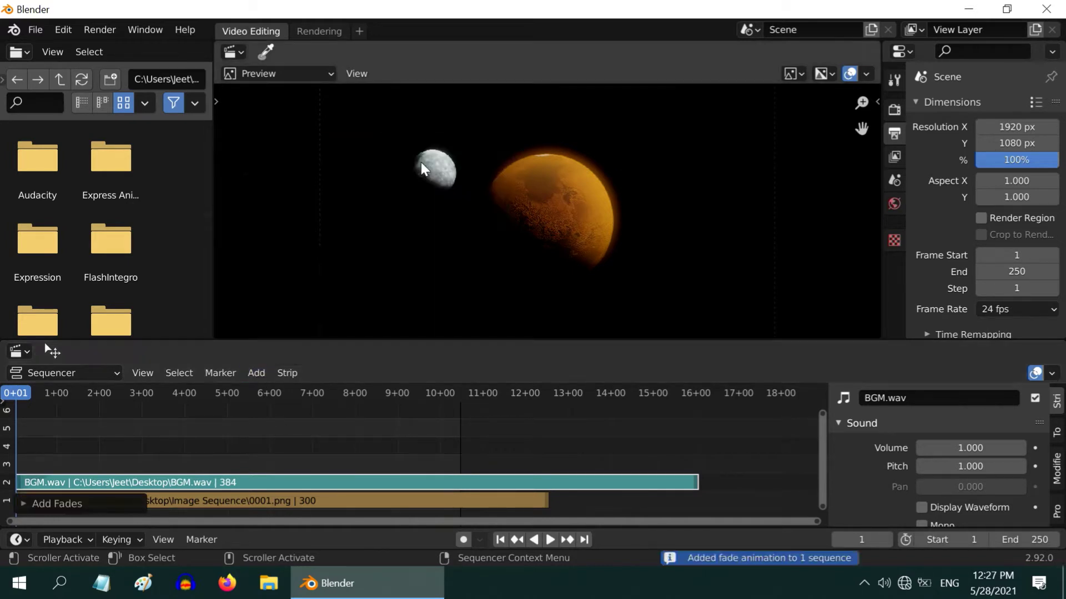
Play and scrub to frame 25 to verify the volume rises from 0 to 1.
left_click(501, 539)
left_click(550, 540)
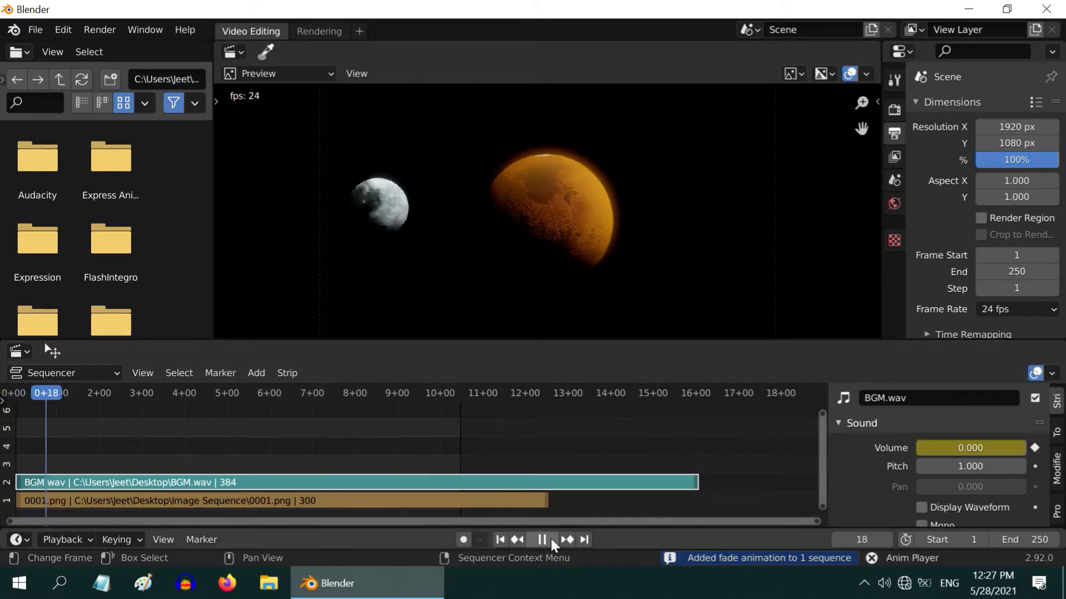
left_click(542, 538)
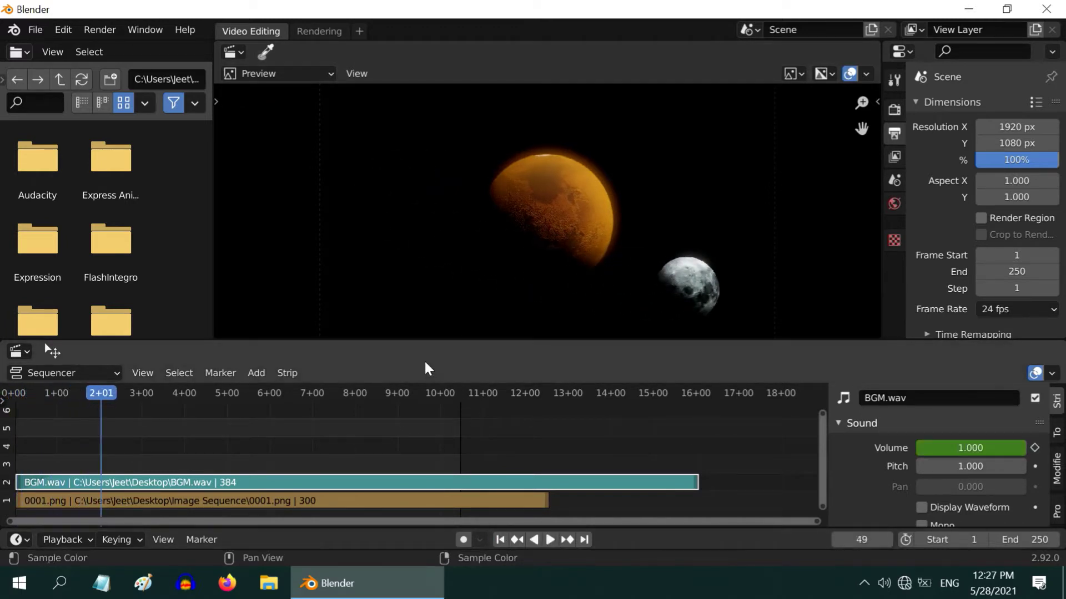
left_click(501, 540)
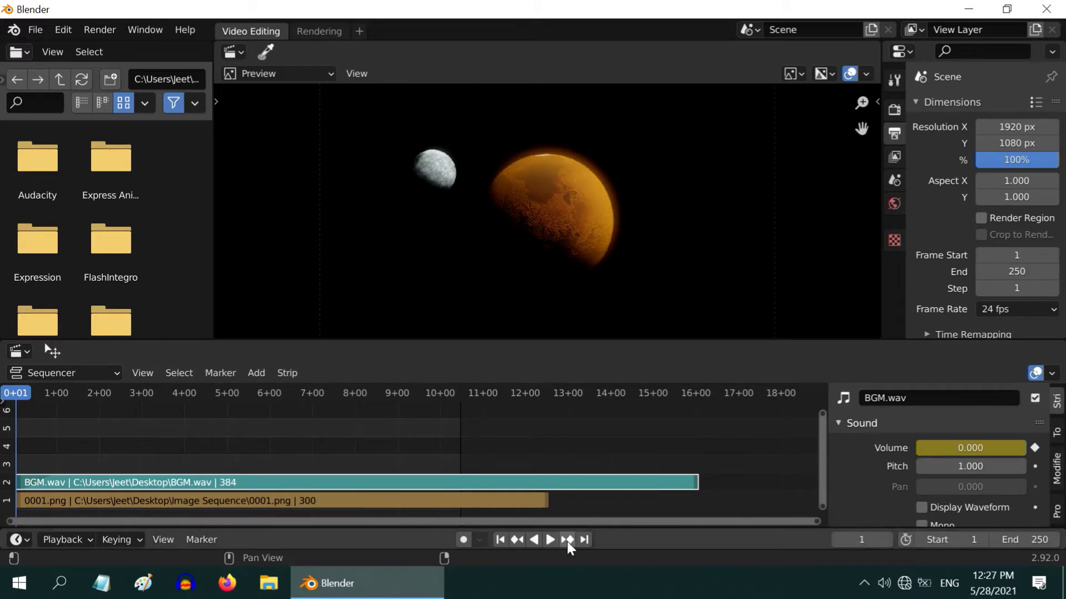
left_click_drag(861, 540, 874, 541)
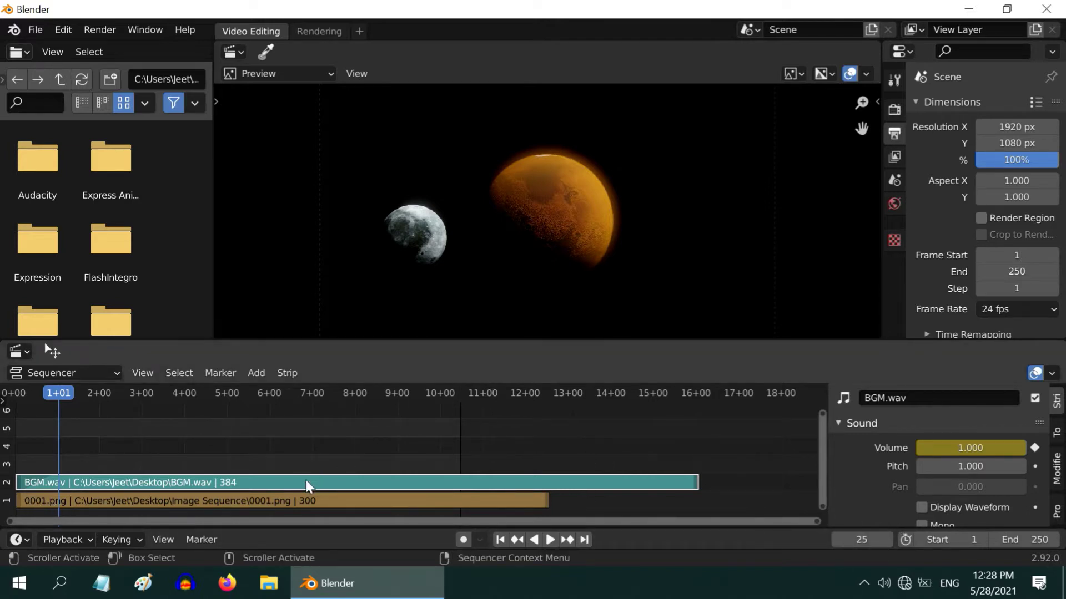
Add a fade-out to the end of the BGM.wav strip.
left_click(254, 375)
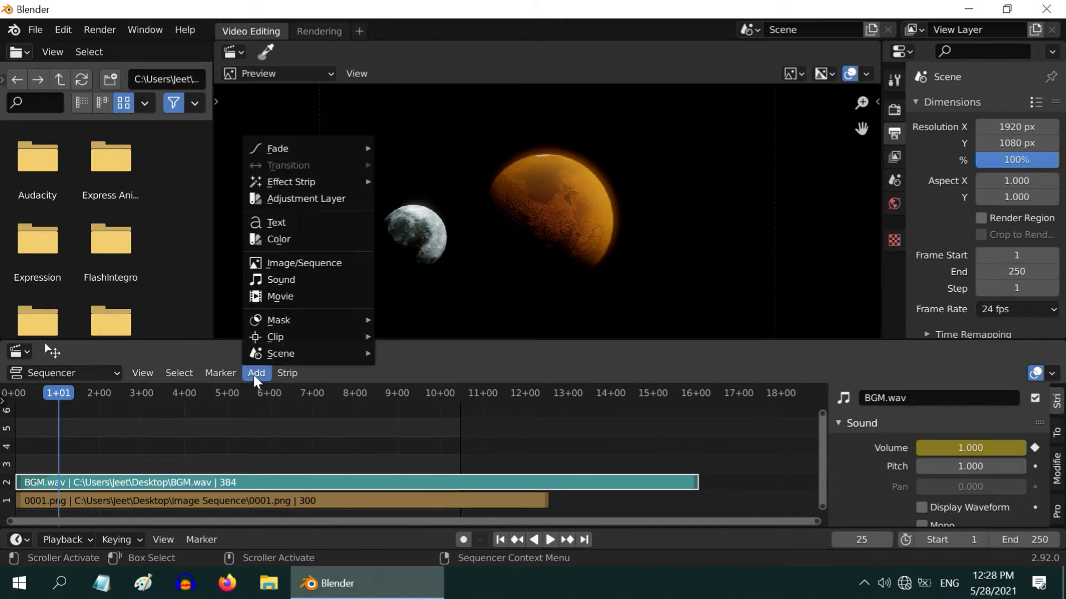
mouse_move(310, 145)
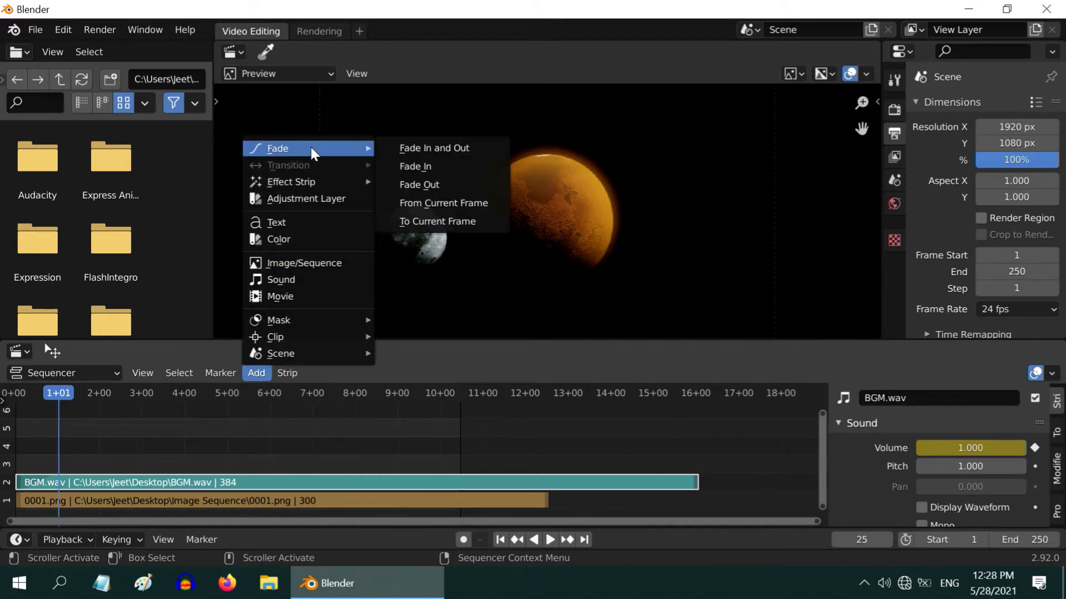
left_click(437, 146)
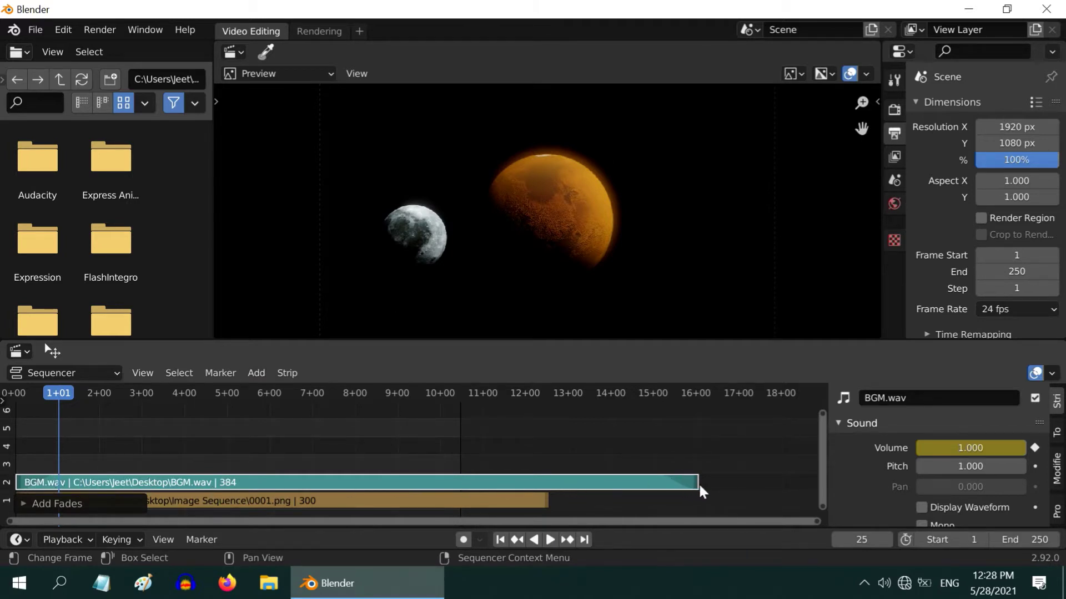
Add a fade-out to the planet image strip, then reselect the BGM.wav strip.
left_click(360, 504)
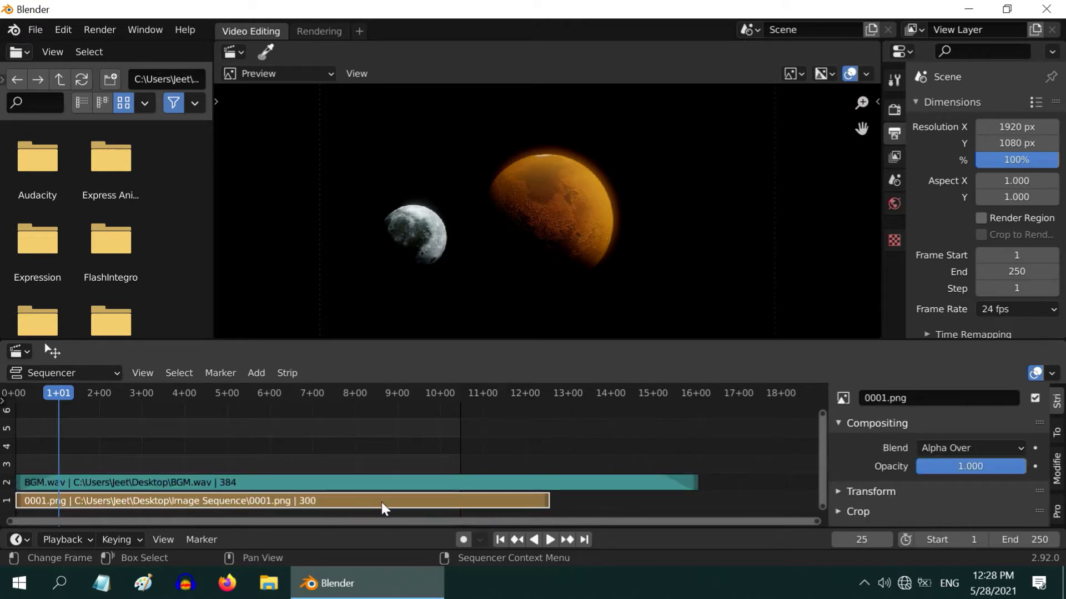
left_click(256, 373)
mouse_move(296, 148)
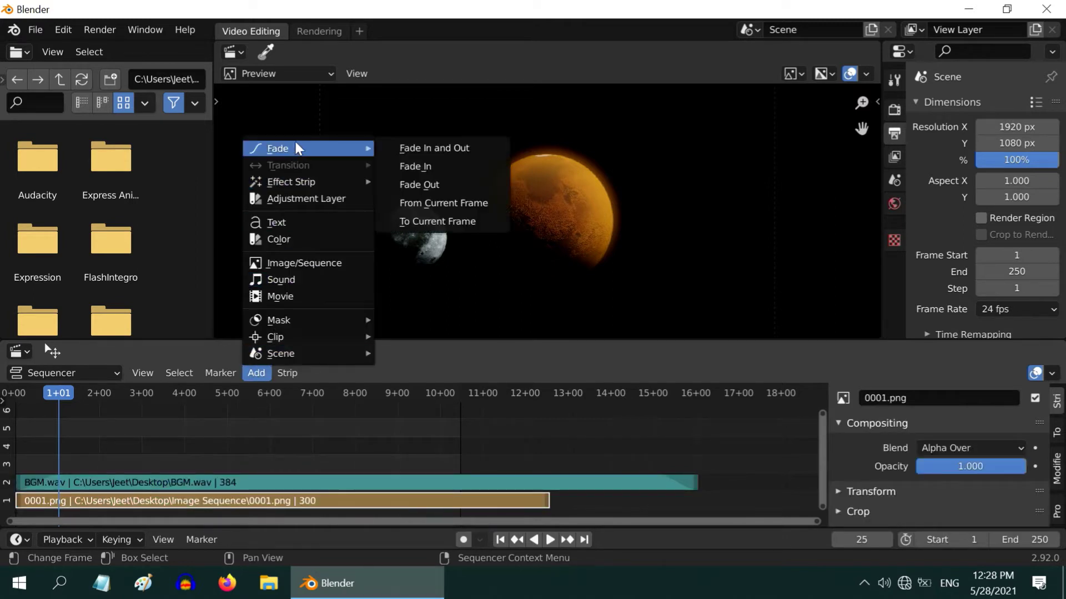
left_click(420, 148)
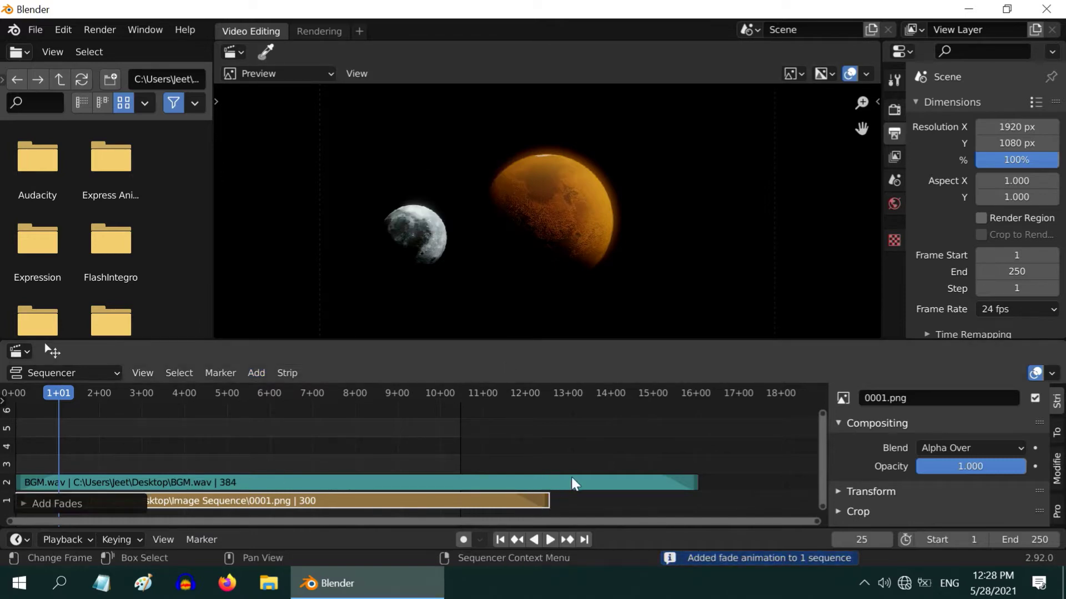
left_click(574, 502)
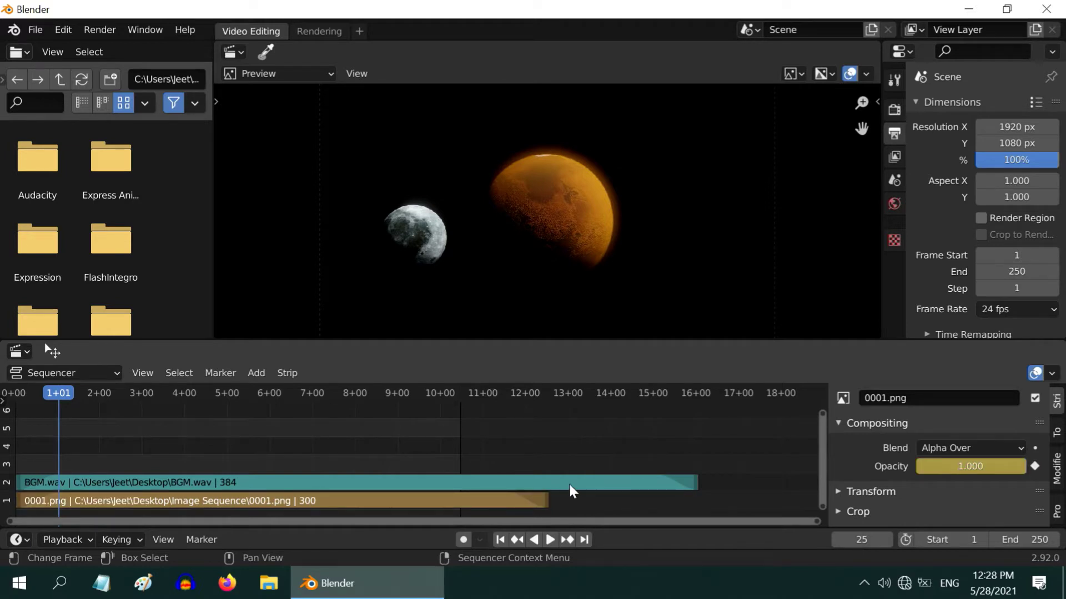
left_click(569, 488)
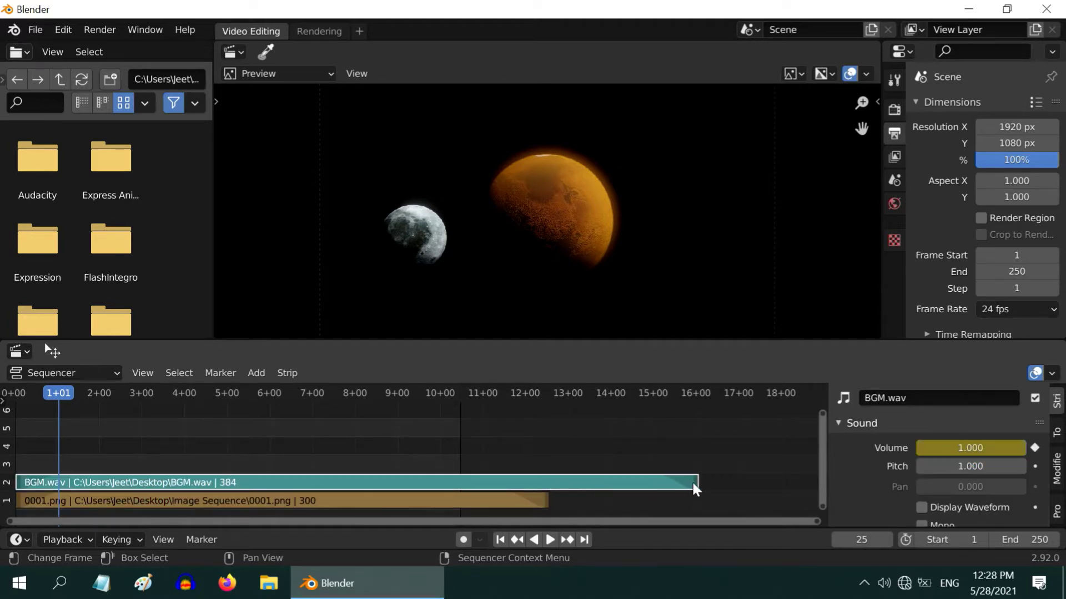
Jump to frame 301, where the image strip's fade-out ends, with the timeline enlarged.
left_click(538, 501)
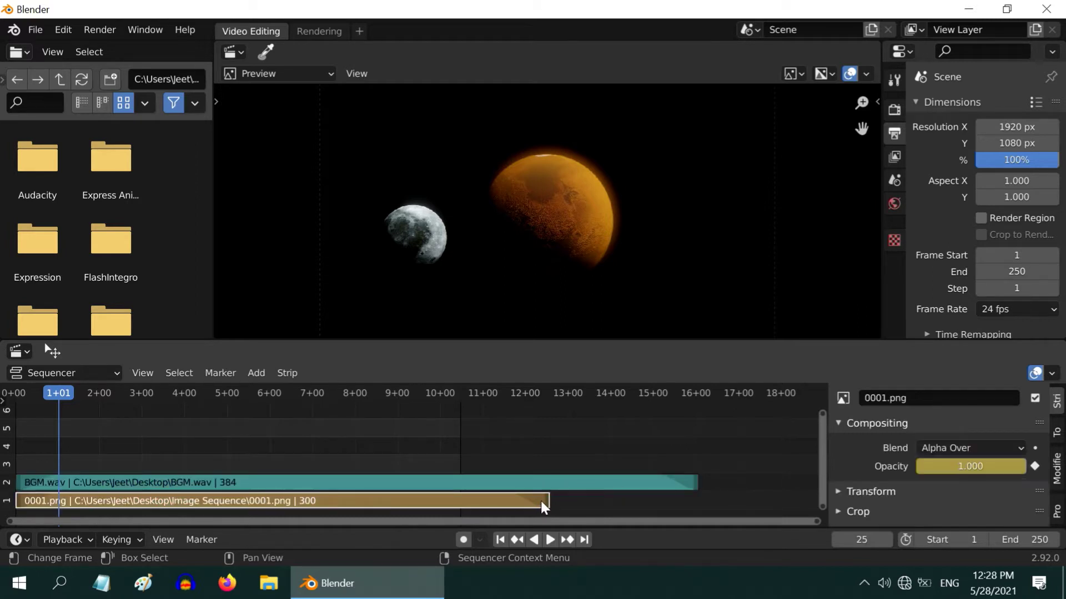
left_click(567, 540)
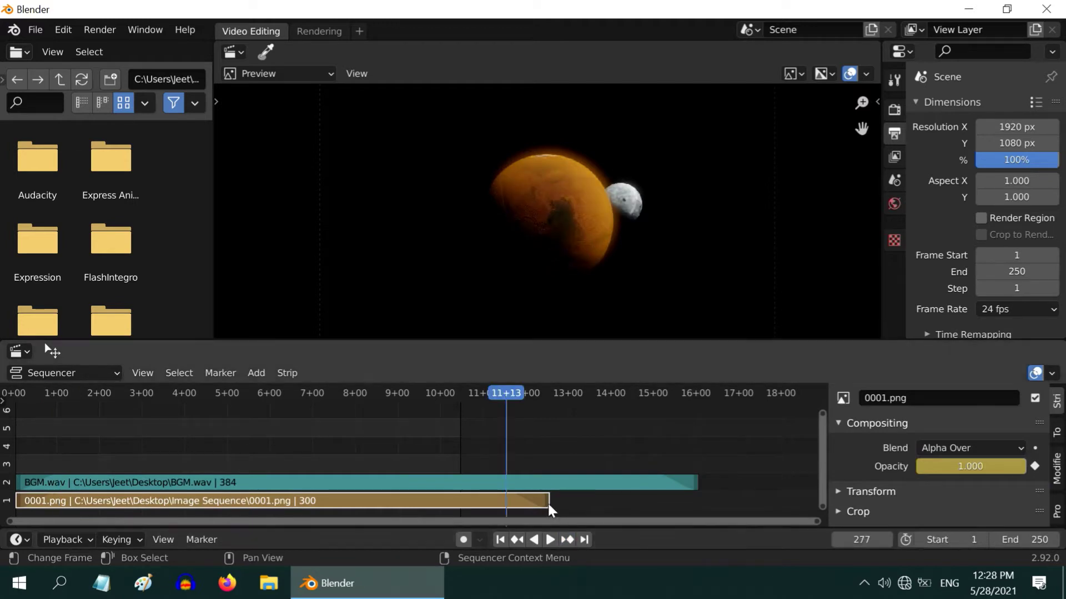
left_click(567, 540)
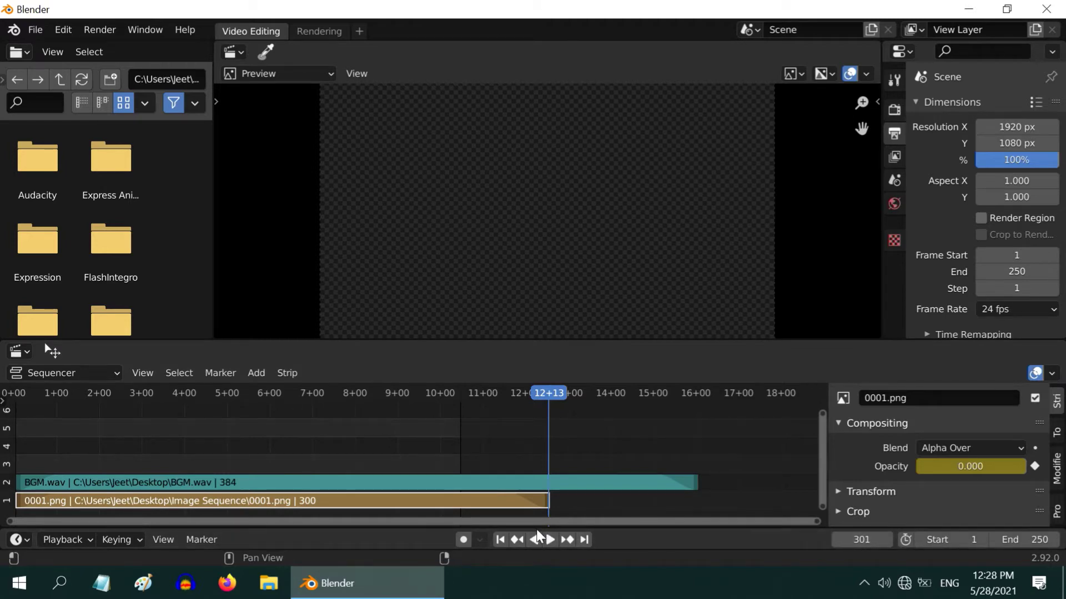
left_click_drag(536, 530, 546, 470)
Slide BGM.wav's fade-out keyframes left 83 frames so volume reaches 0 at frame 301.
left_click(564, 441)
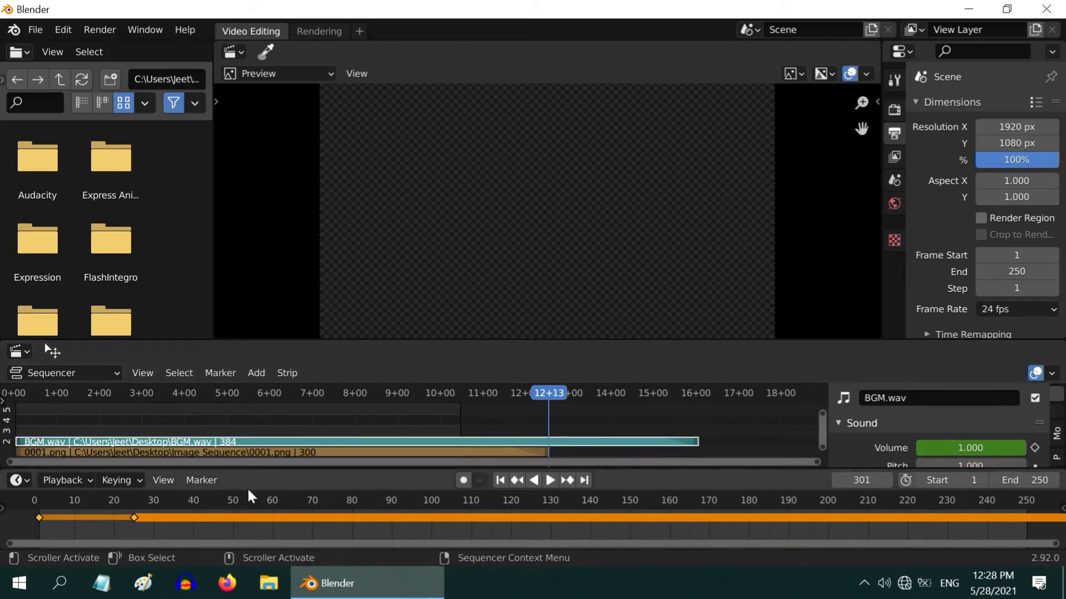
scroll(151, 497, "down", 5)
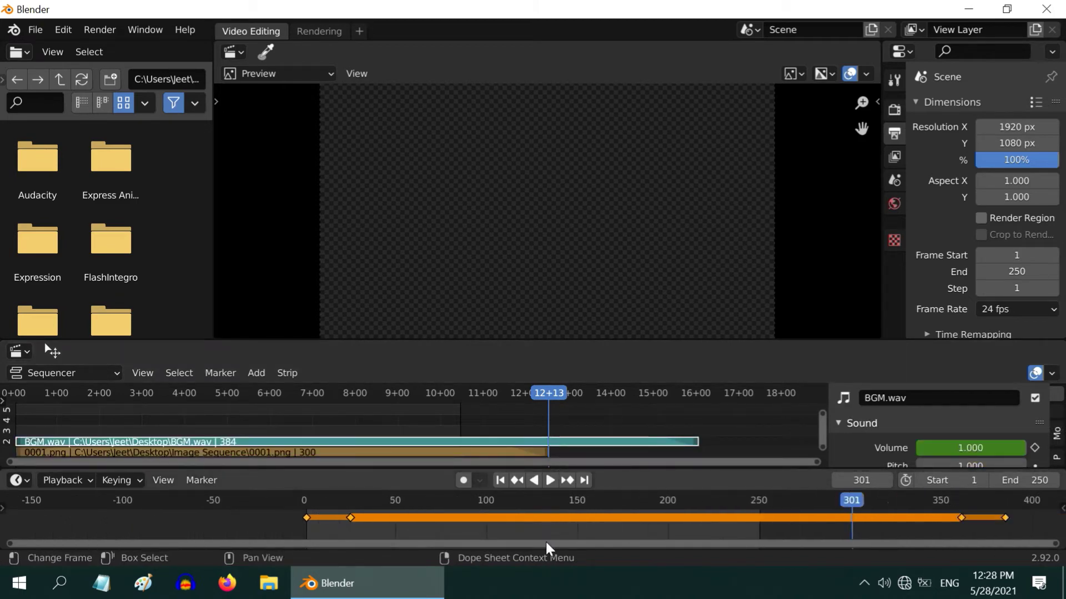
left_click_drag(605, 544, 885, 541)
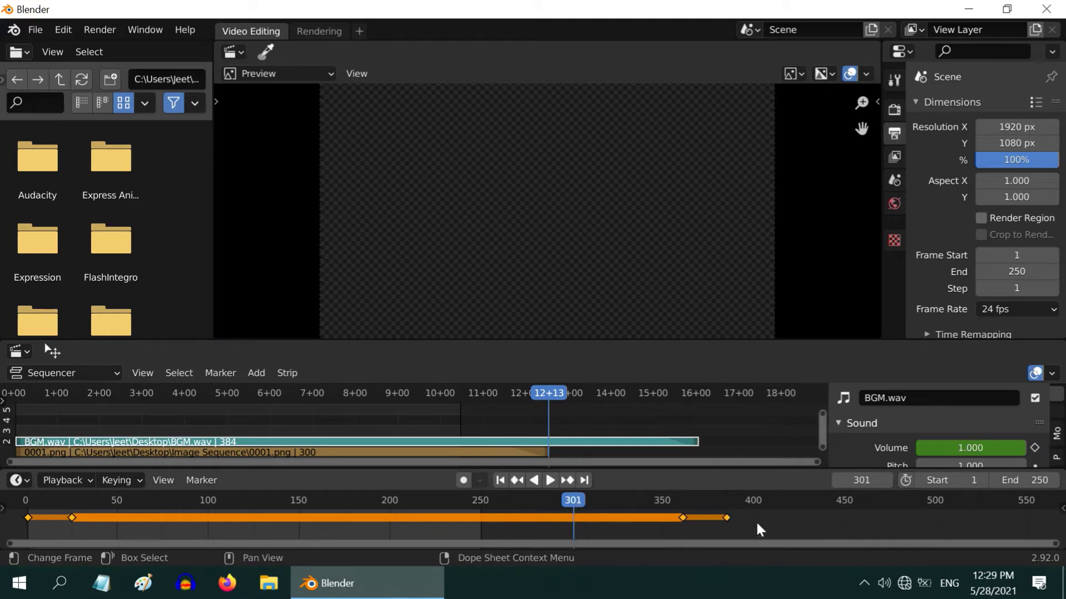
key("alt+a")
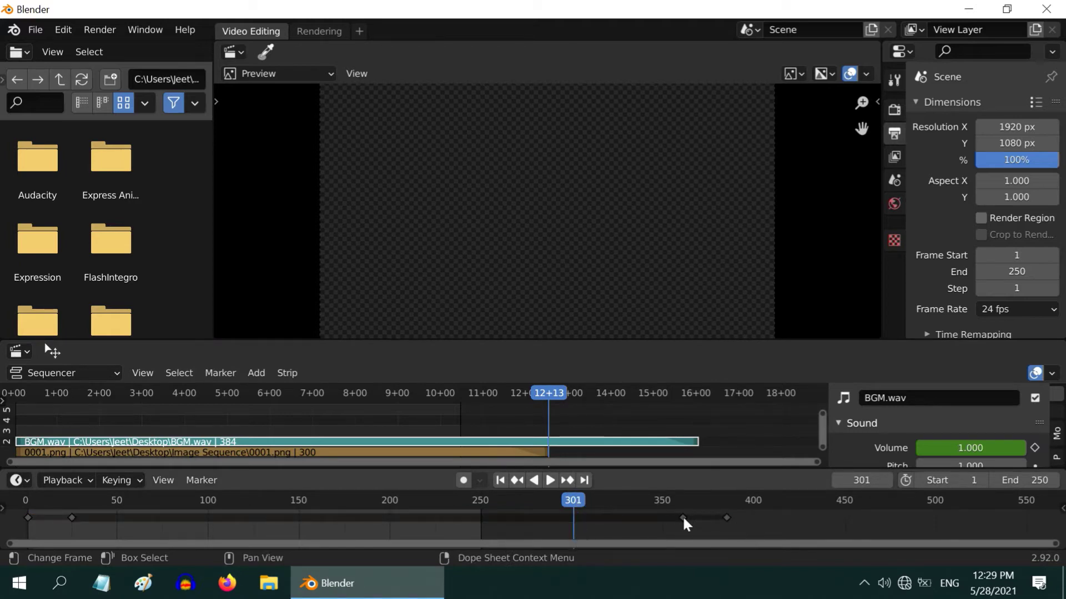
key("a")
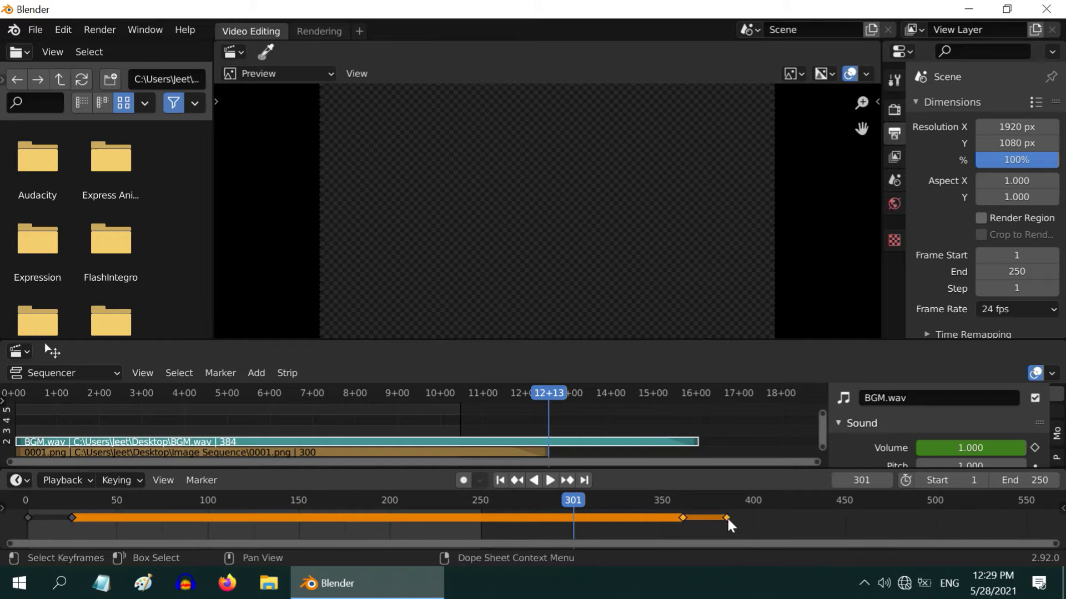
left_click_drag(727, 518, 574, 528)
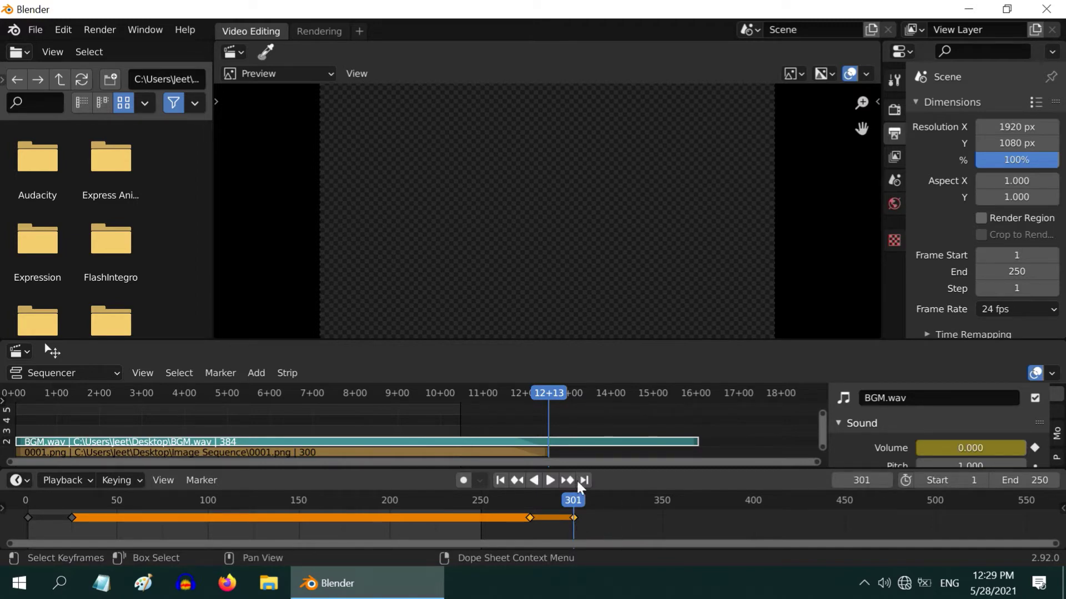
left_click_drag(650, 468, 645, 545)
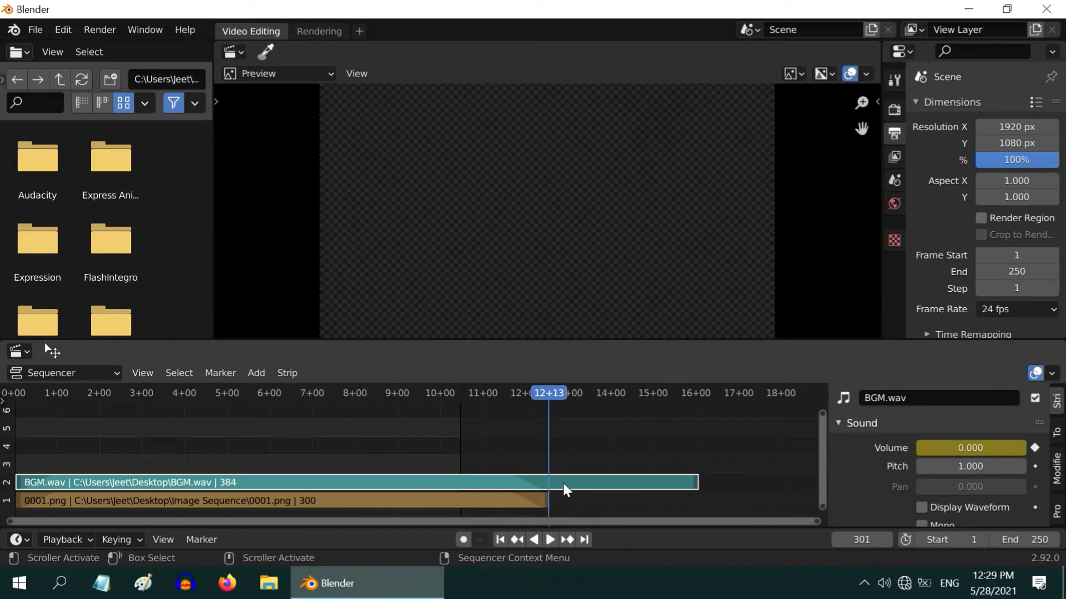
Add Desktop's Logo.png as an image strip in channel 3 starting at frame 1.
left_click(568, 542)
left_click(500, 541)
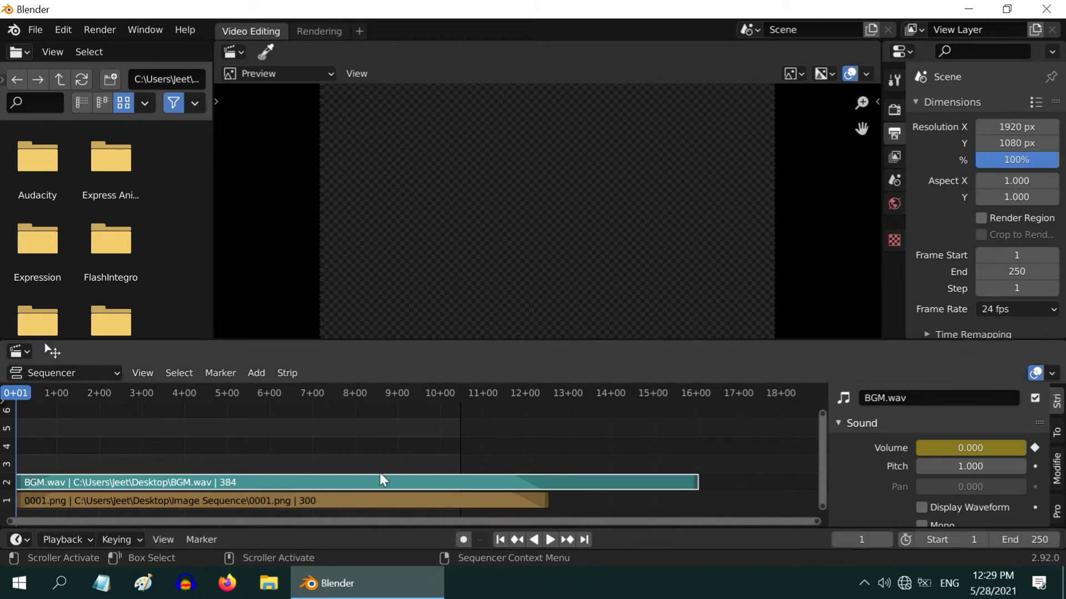
left_click(265, 376)
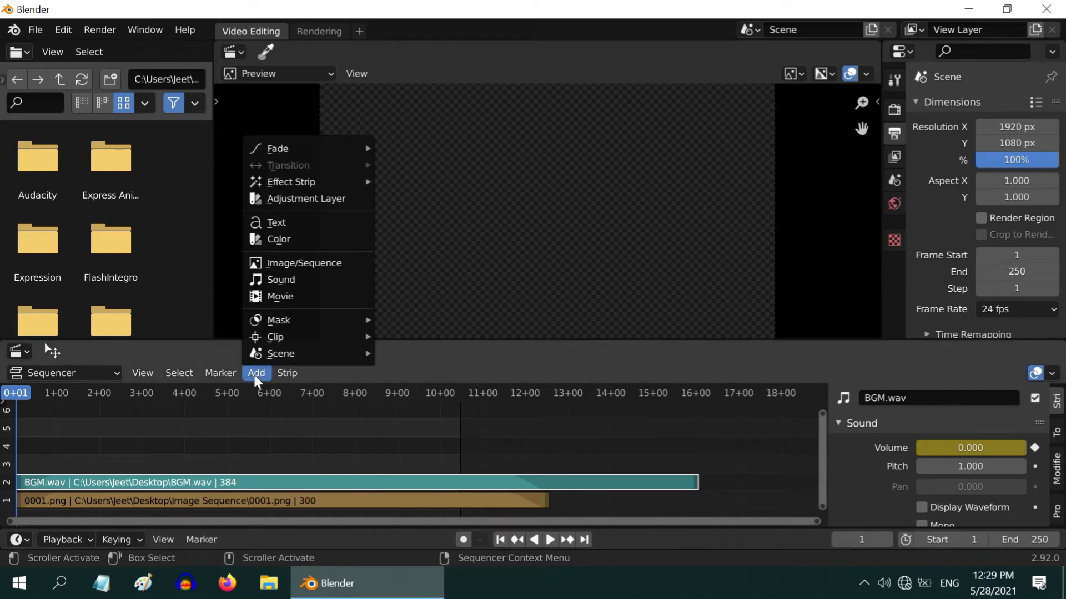
left_click(299, 265)
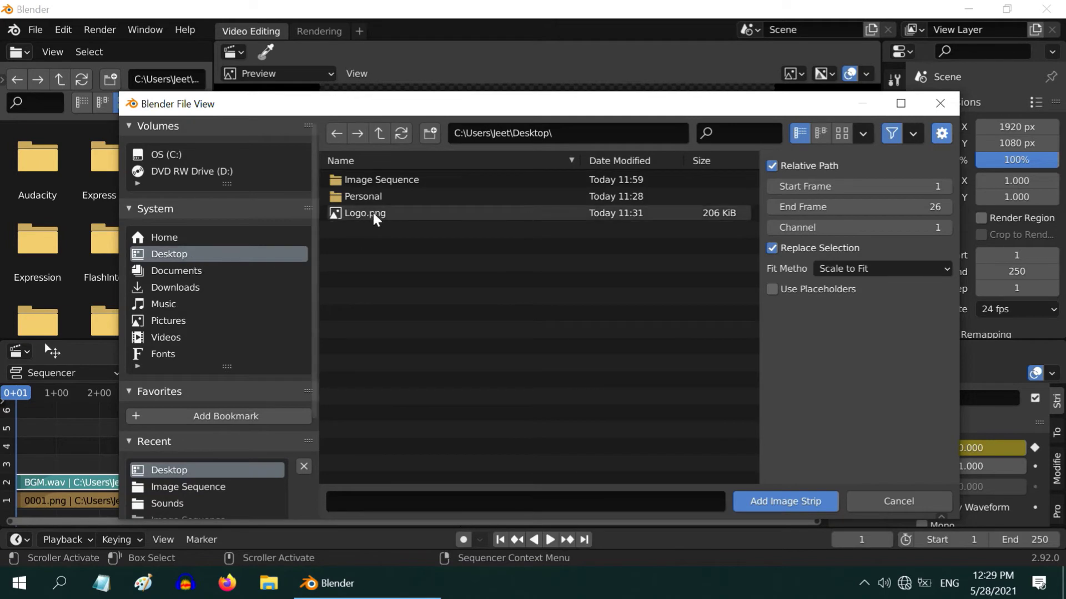
left_click(371, 213)
left_click(763, 494)
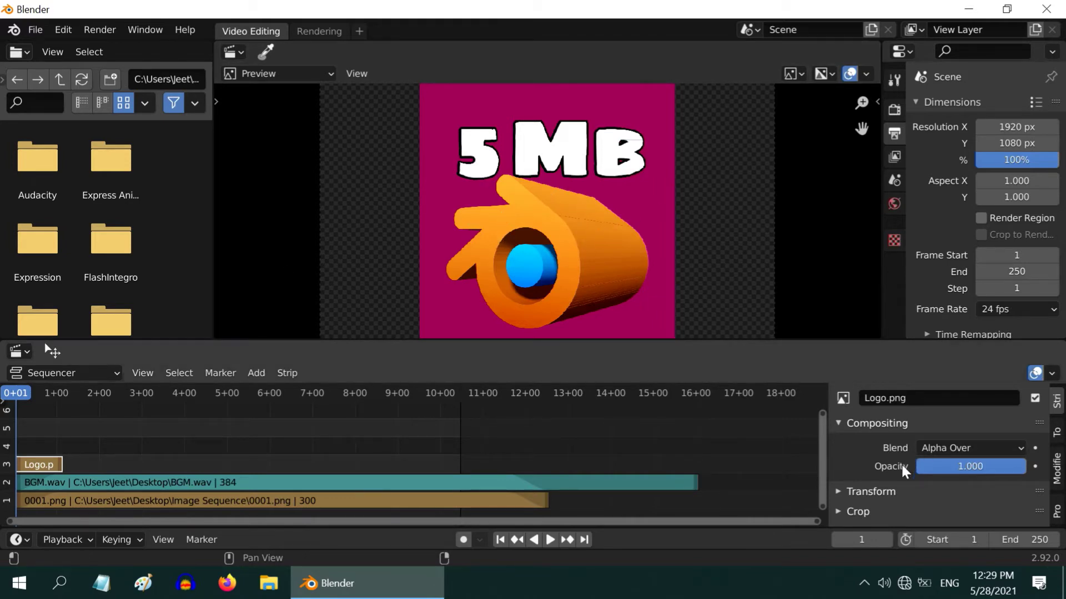
Scale the Logo.png strip to 0.1 on both X and Y.
scroll(888, 460, "down", 2)
left_click(839, 447)
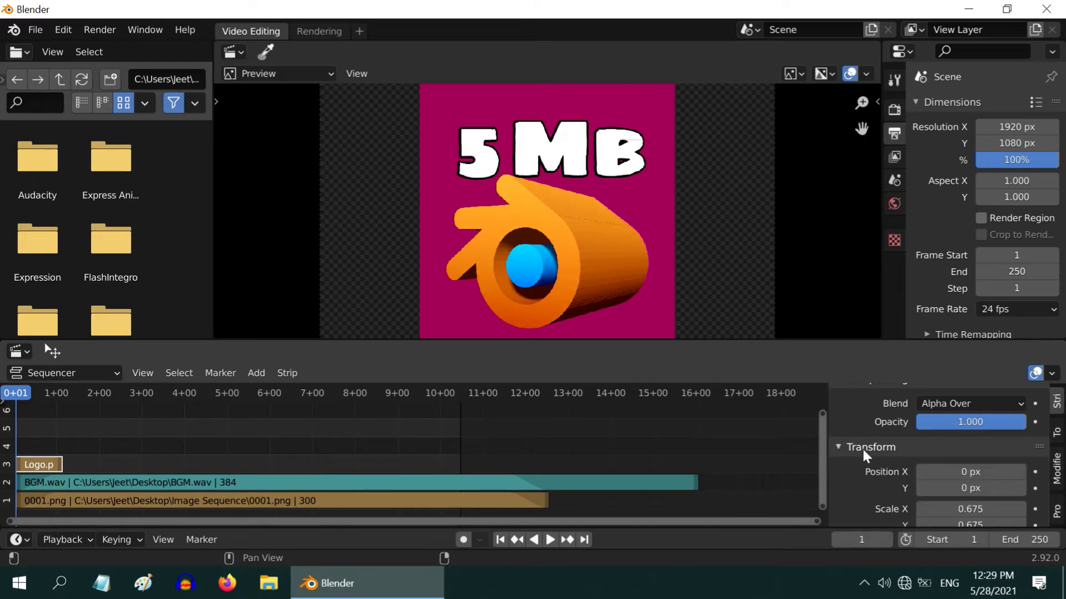
scroll(959, 466, "down", 1)
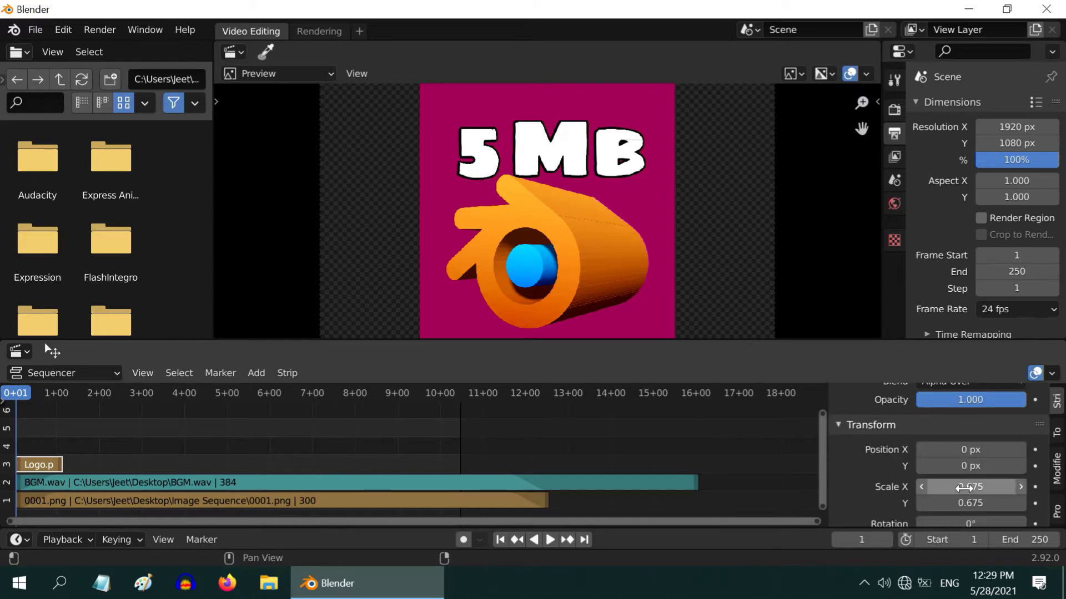
left_click(964, 487)
type("0.1")
key("Return")
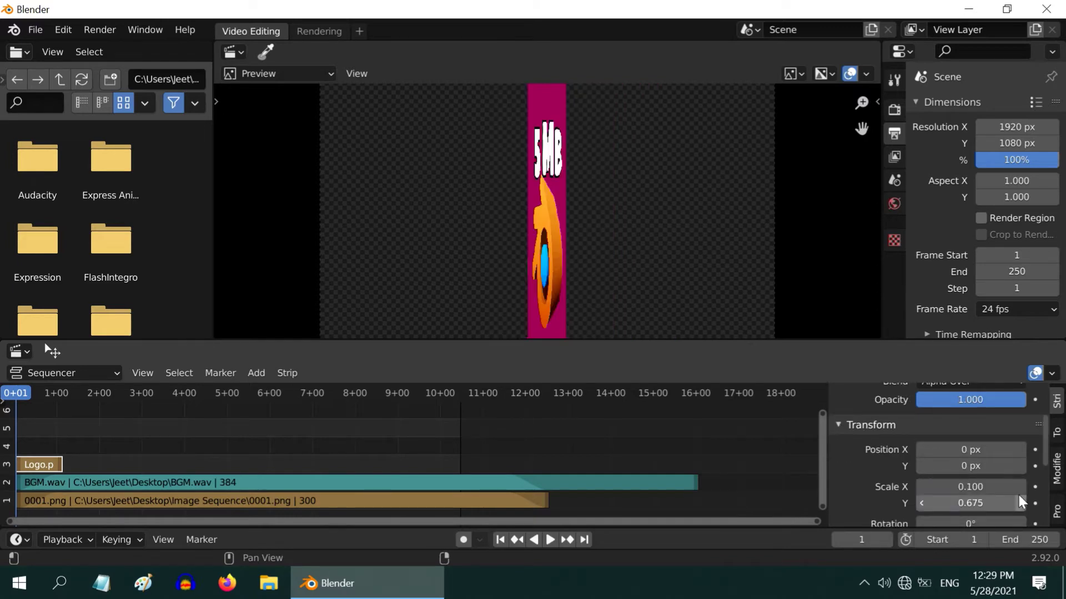
left_click(986, 501)
type("0.1")
key("Return")
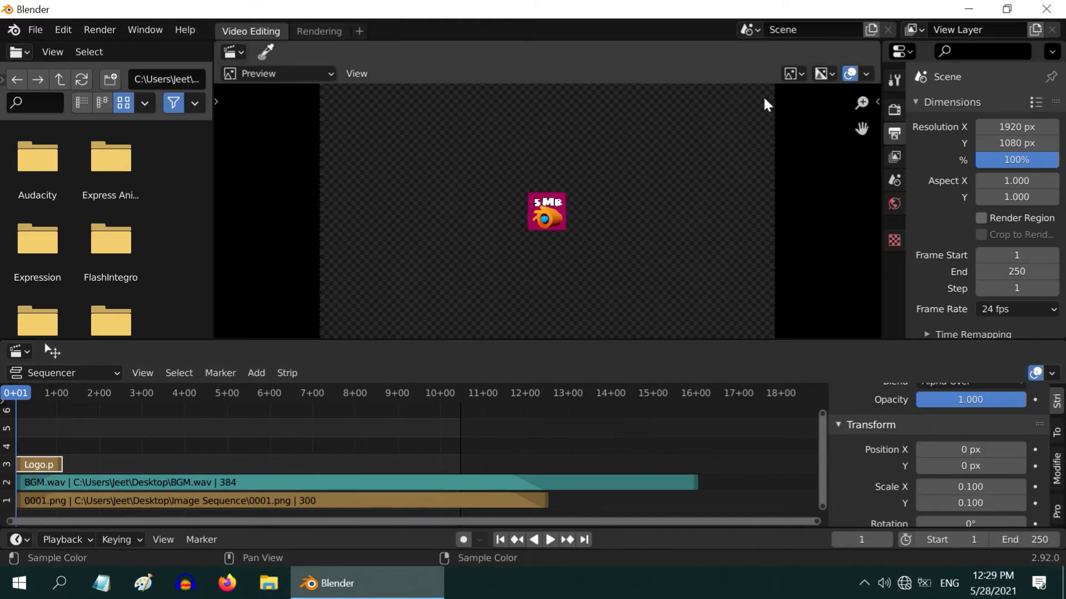
Position the logo at X 870, Y 450 px in the frame's top-right corner.
left_click(980, 451)
type("870")
key("Return")
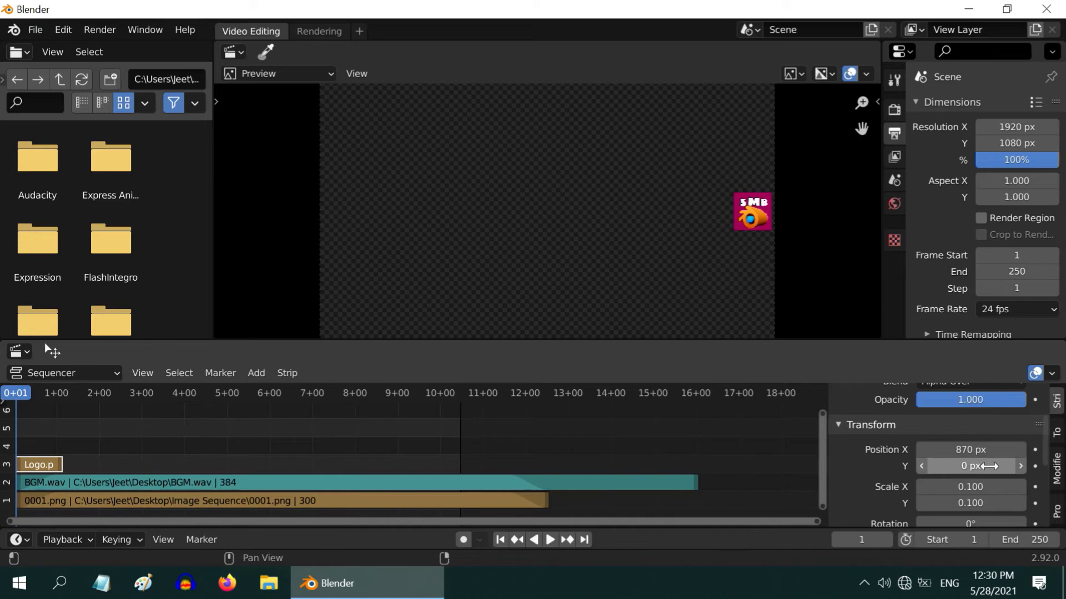
left_click(989, 467)
type("450")
key("Return")
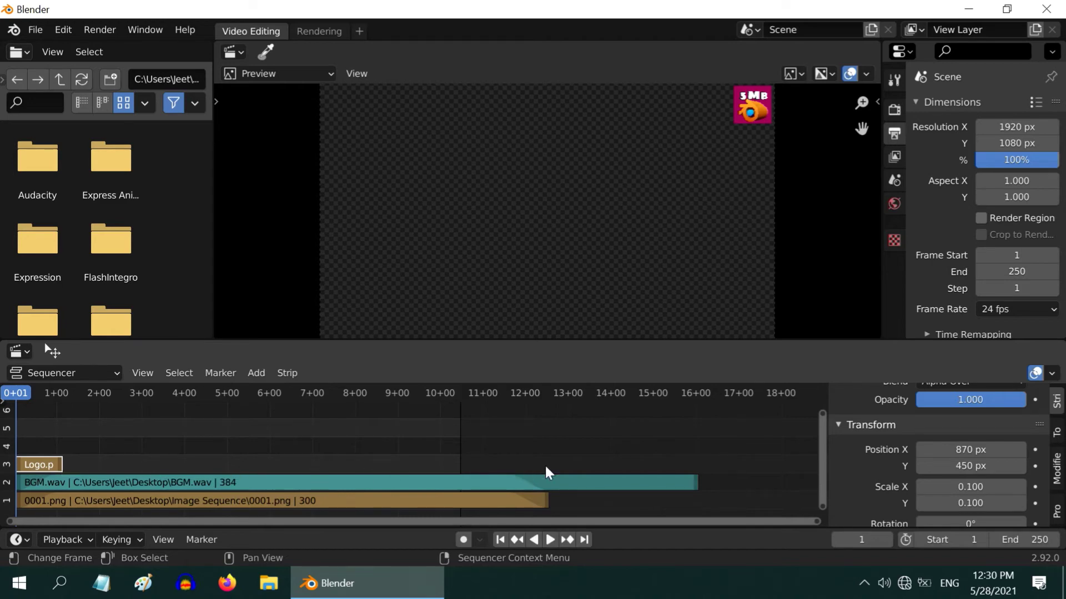
Set the Logo.png strip's Duration to 300 frames in the Time panel.
scroll(938, 444, "down", 5)
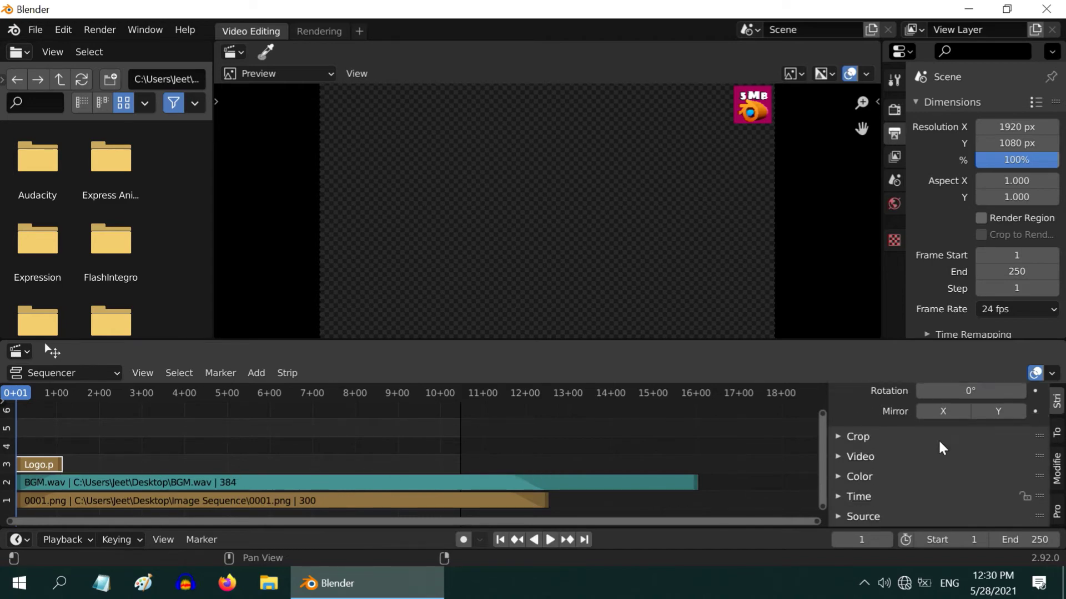
scroll(942, 447, "down", 1)
left_click(839, 476)
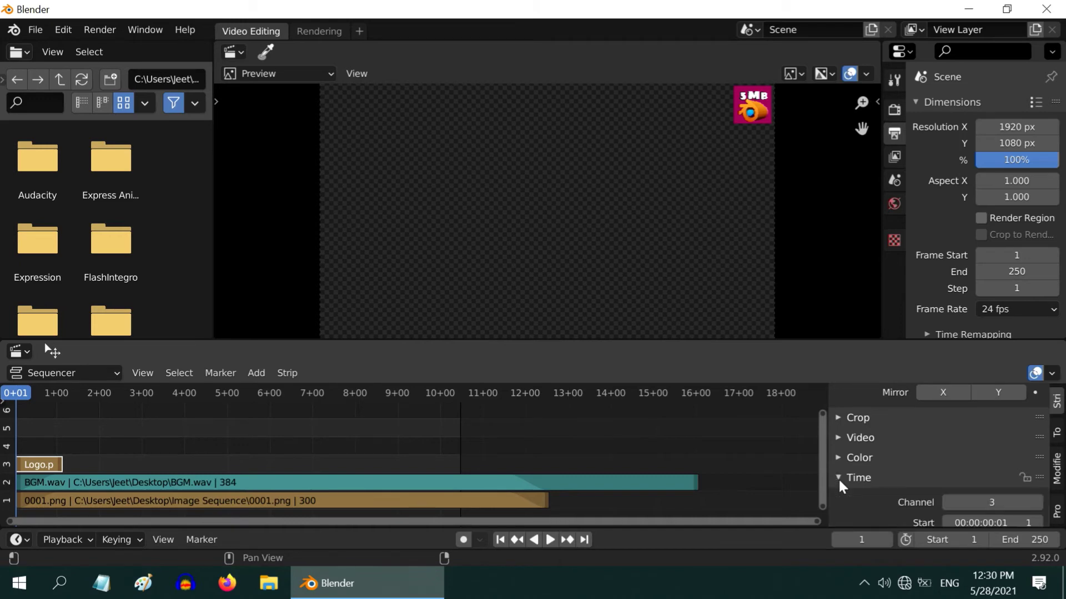
scroll(962, 455, "down", 5)
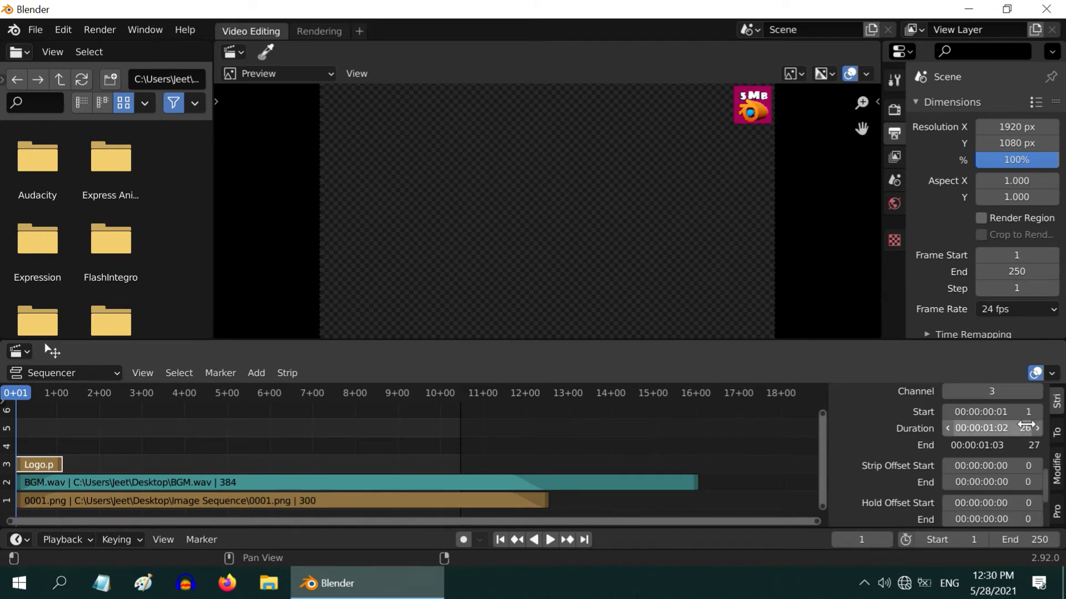
left_click(981, 429)
type("300")
key("Return")
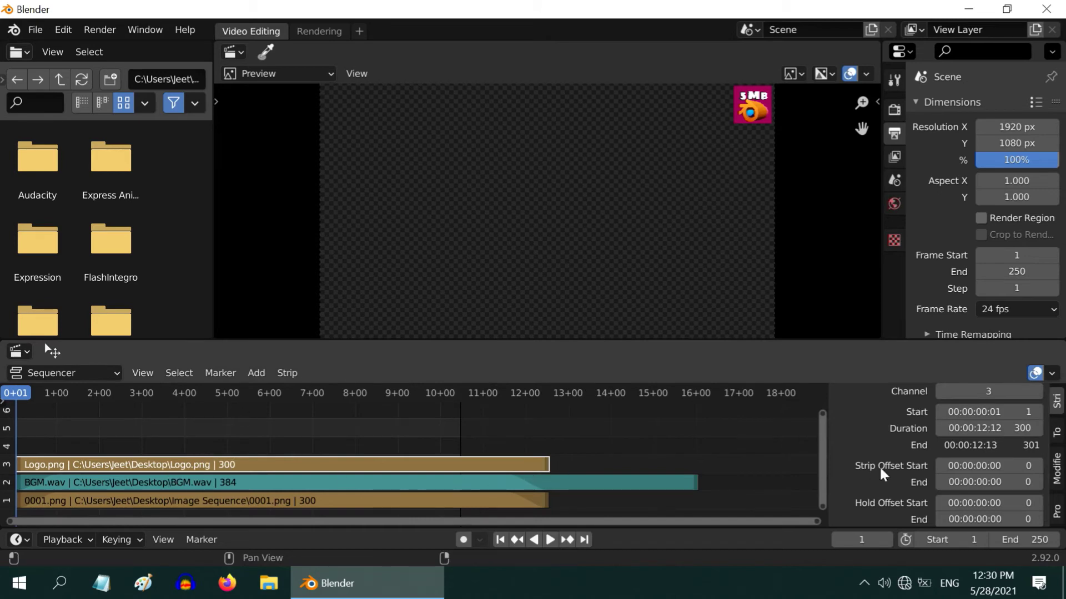
Set the logo's opacity to 0.5 and preview it over the planets at frame 145.
scroll(908, 460, "down", 8)
scroll(908, 459, "up", 6)
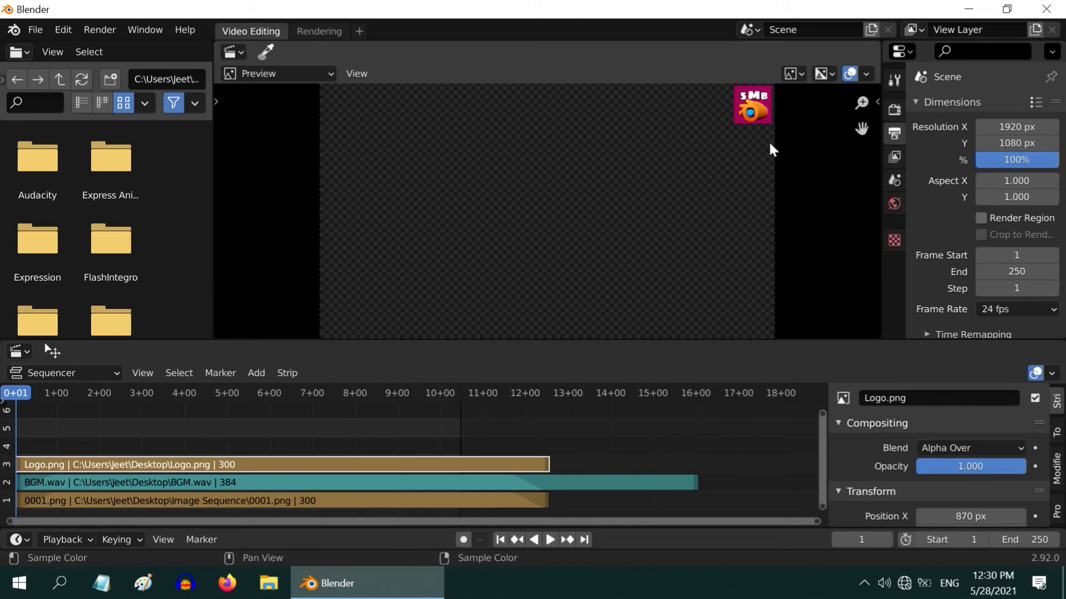
left_click(964, 468)
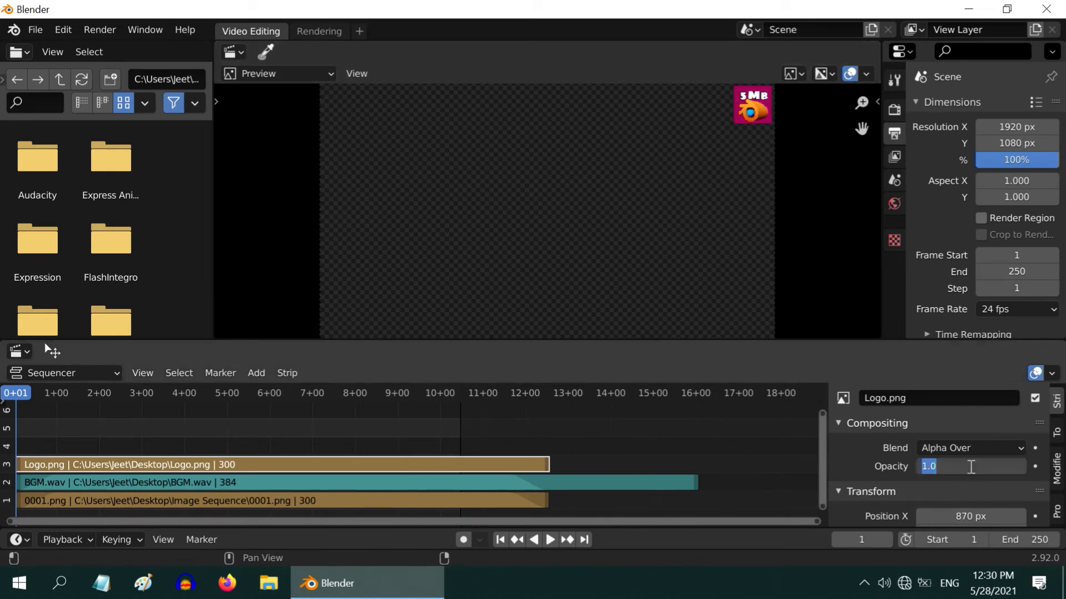
type("0.5")
key("Return")
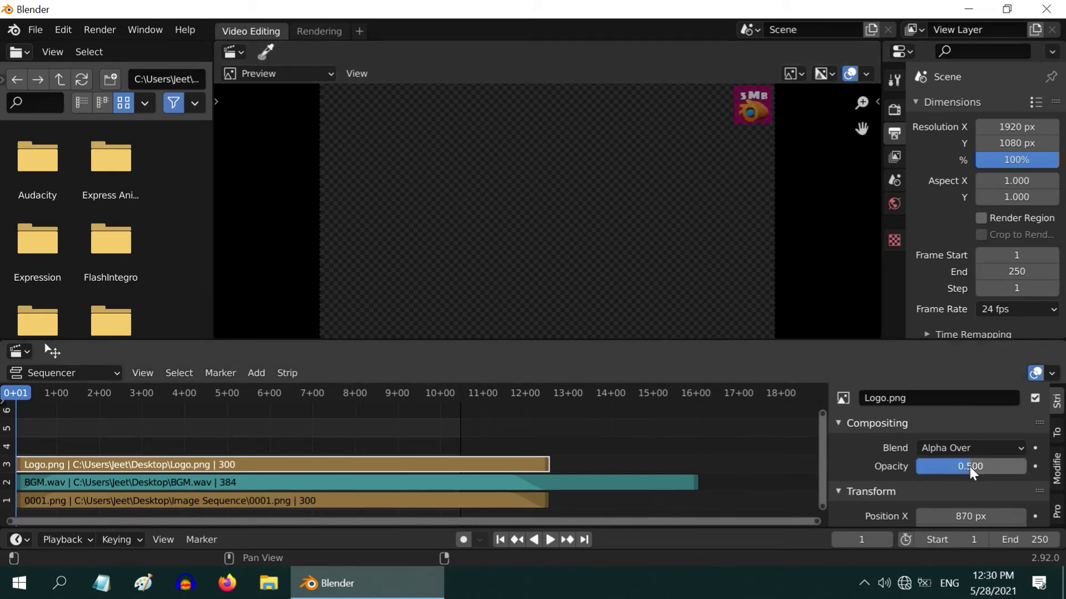
left_click(271, 393)
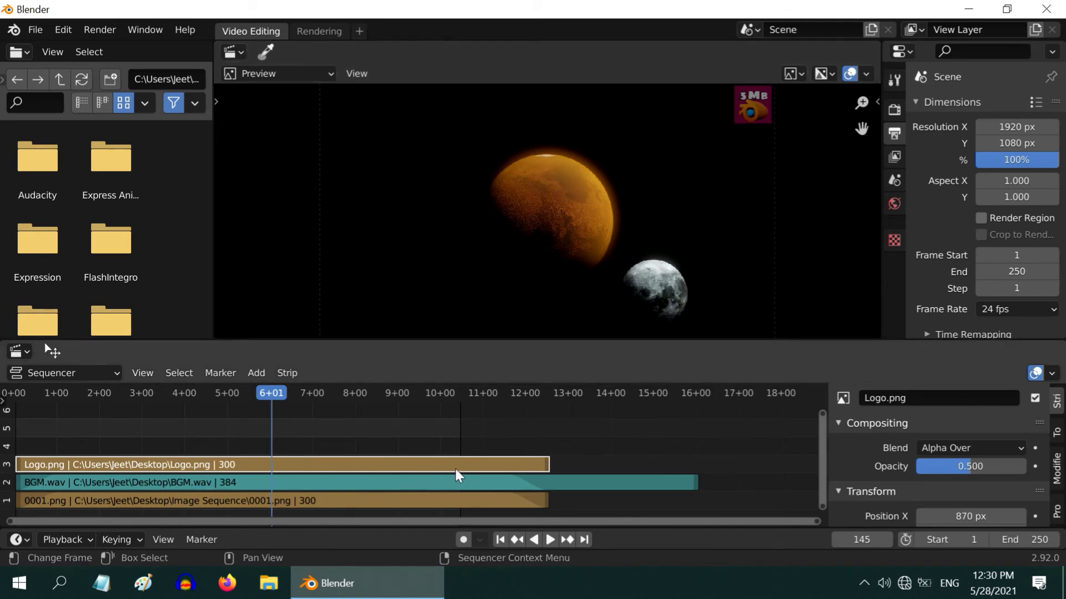
Add a Fade In and Out to the selected Logo strip.
left_click(256, 374)
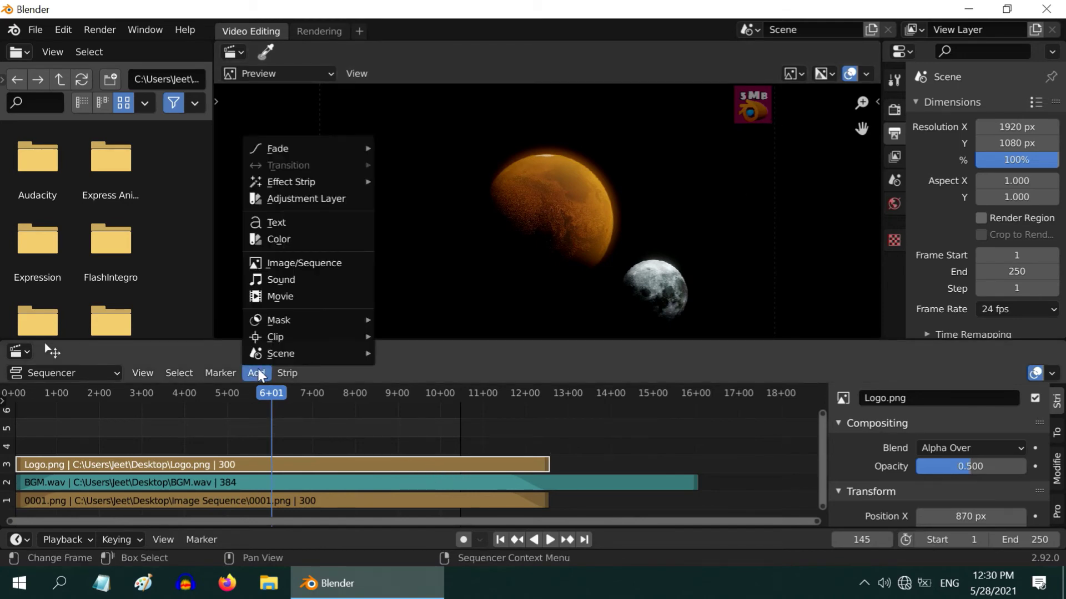
mouse_move(301, 145)
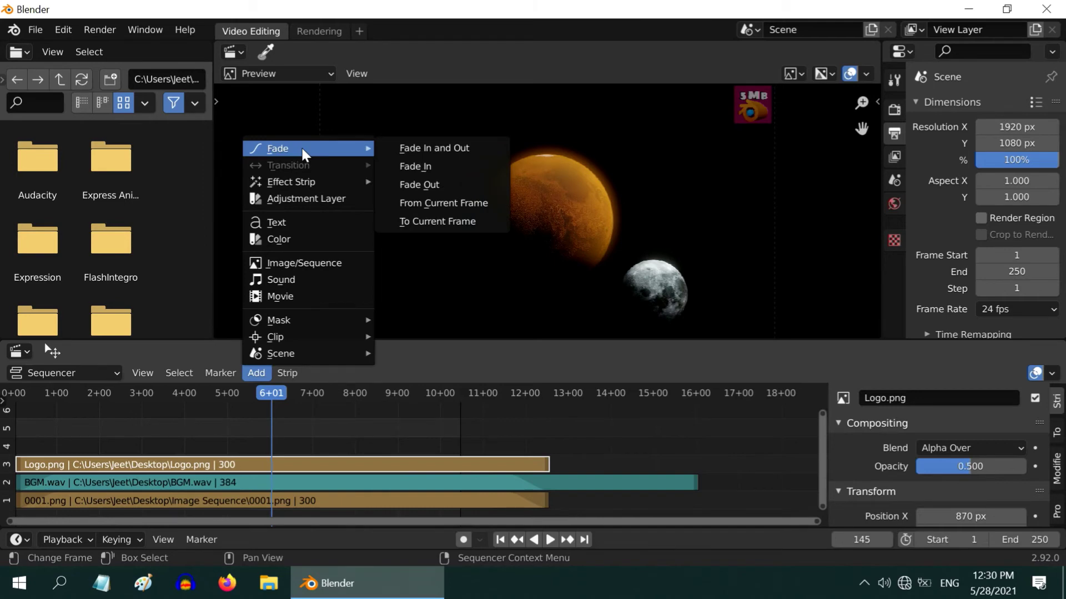
left_click(431, 146)
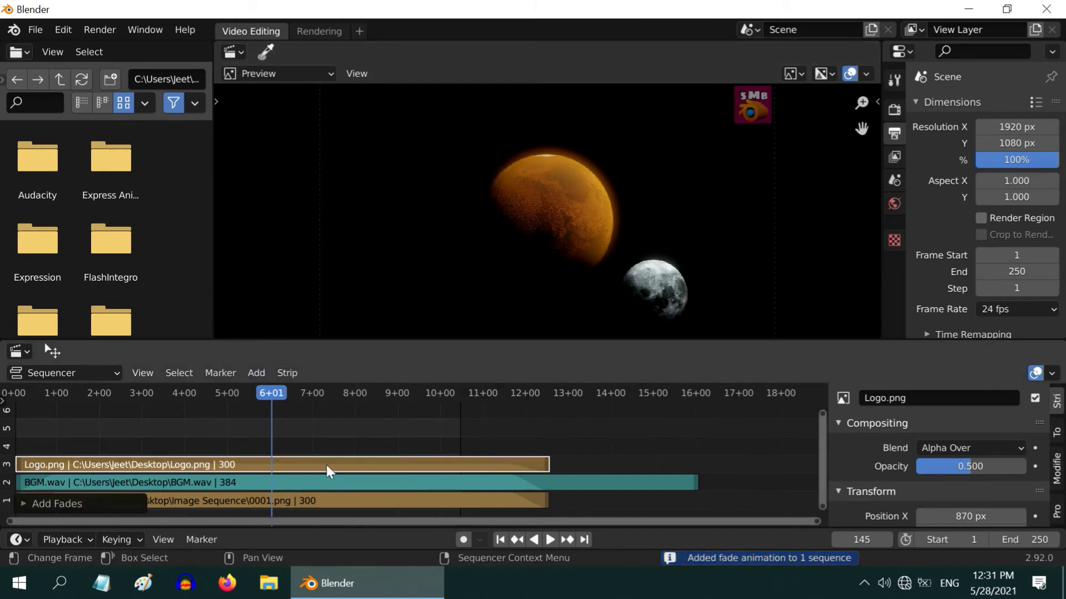
Play the composition from frame 1 to preview the logo fades, then stop.
left_click(500, 541)
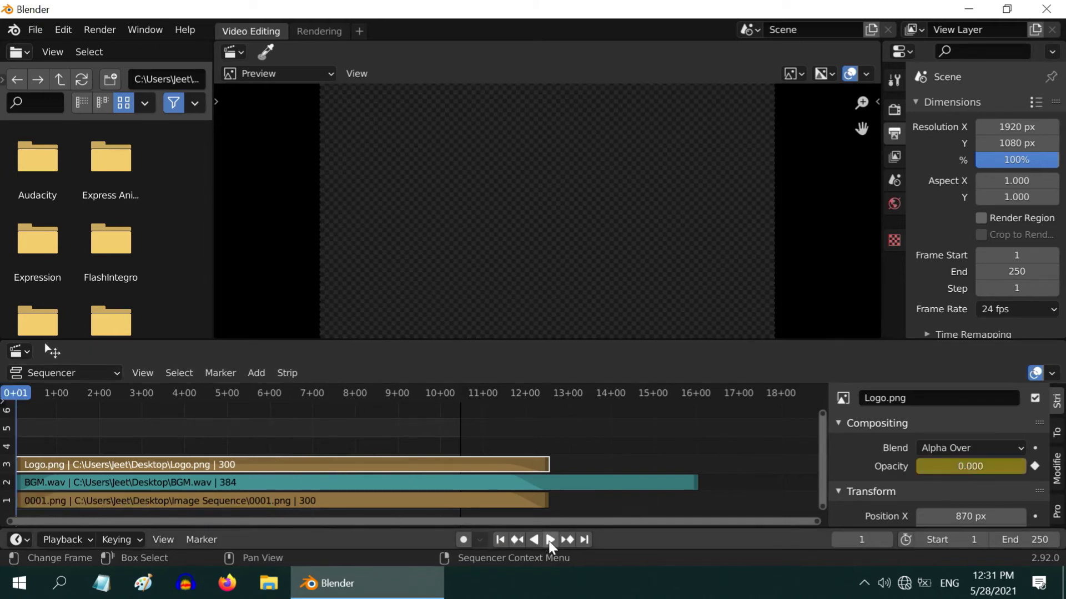
left_click(549, 540)
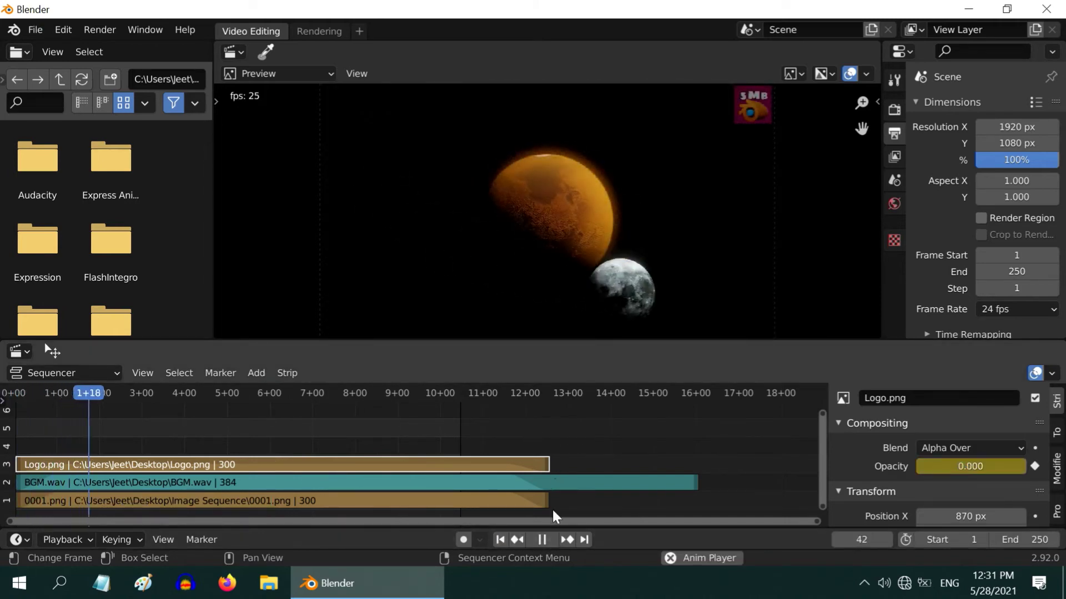
left_click(547, 538)
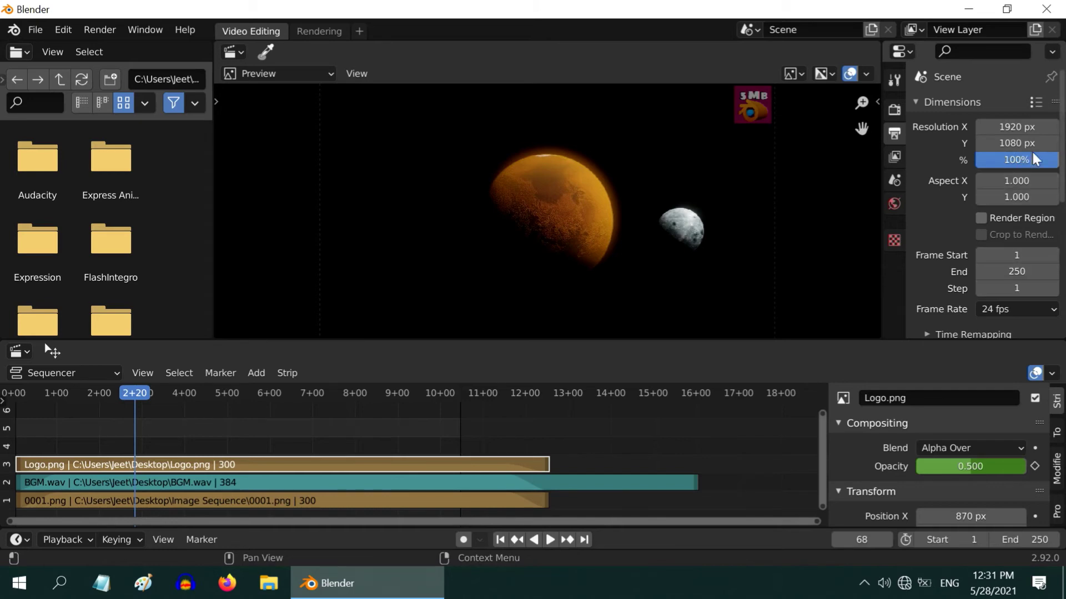
In Output Properties, set Frame End to 301 and Frame Rate to 30 fps.
scroll(1025, 256, "down", 2)
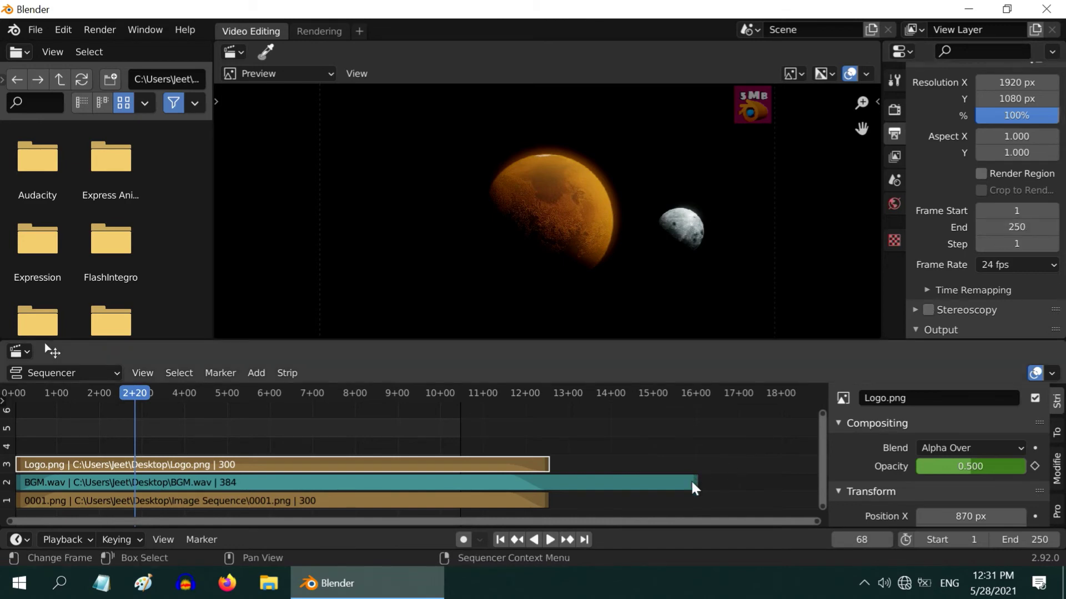
left_click(1017, 227)
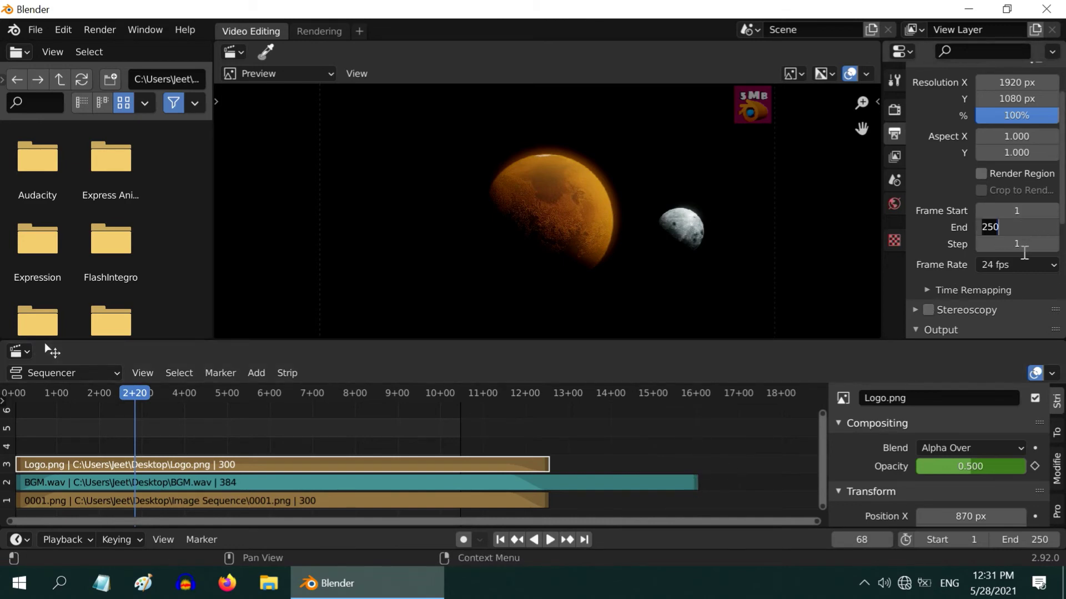
type("301")
key("Return")
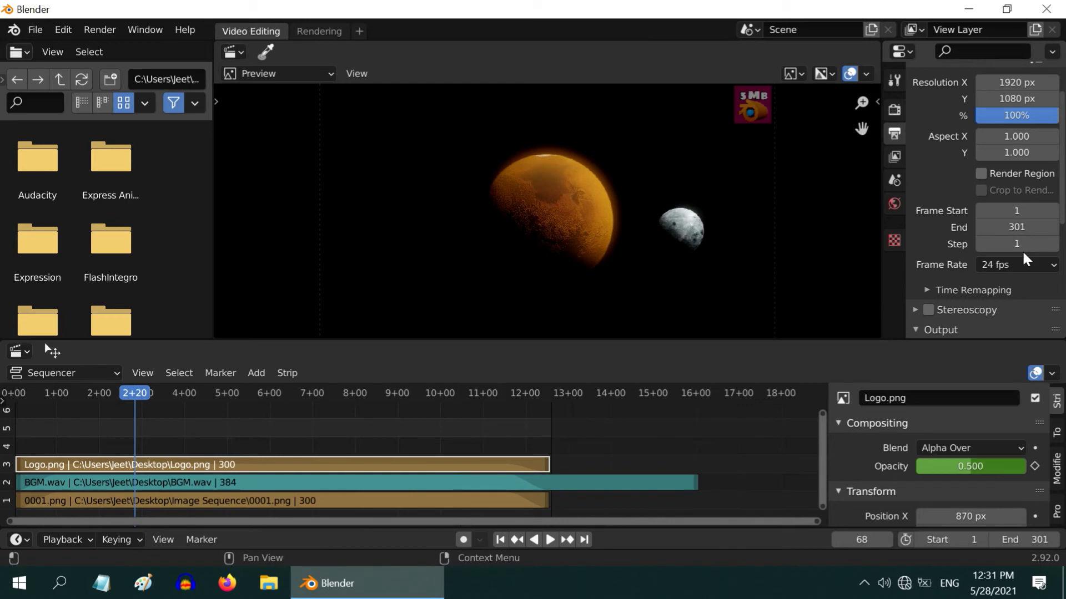
left_click(1018, 266)
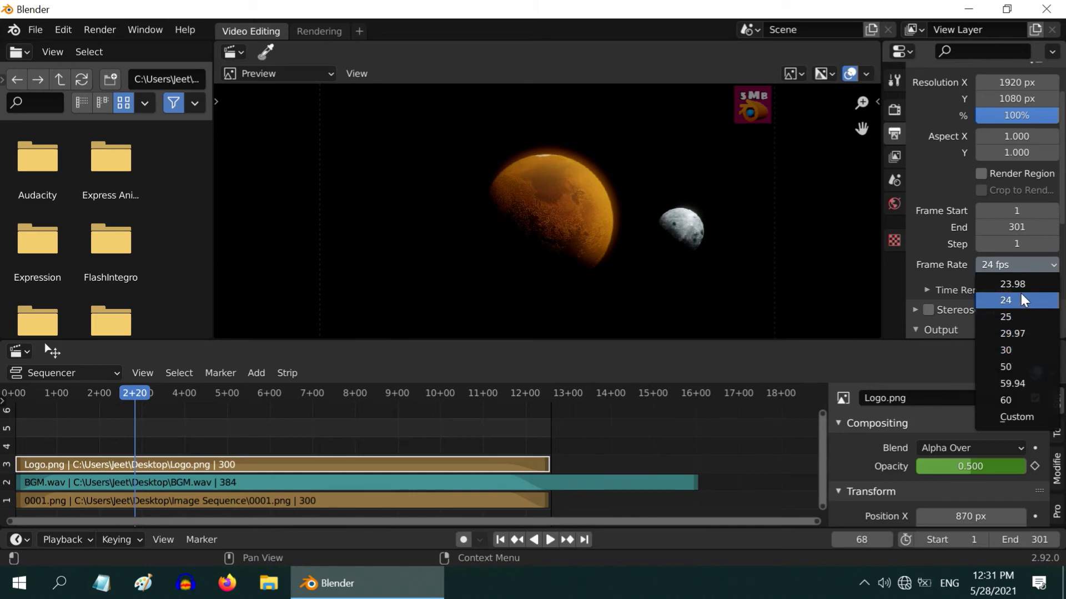
left_click(1012, 348)
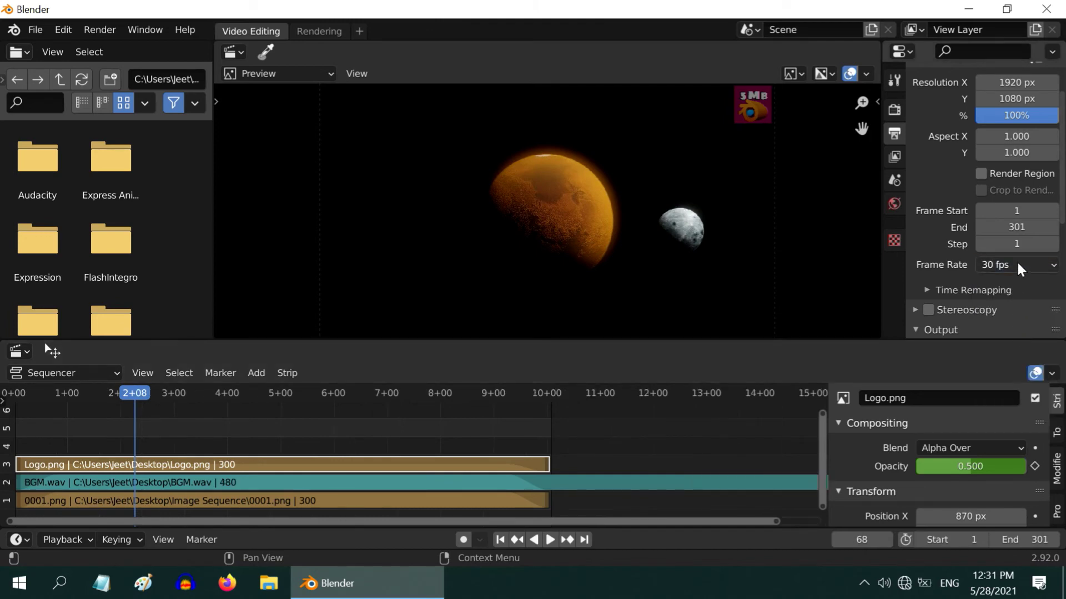
Set the render output folder to Desktop and File Format to FFmpeg Video.
scroll(1017, 261, "down", 8)
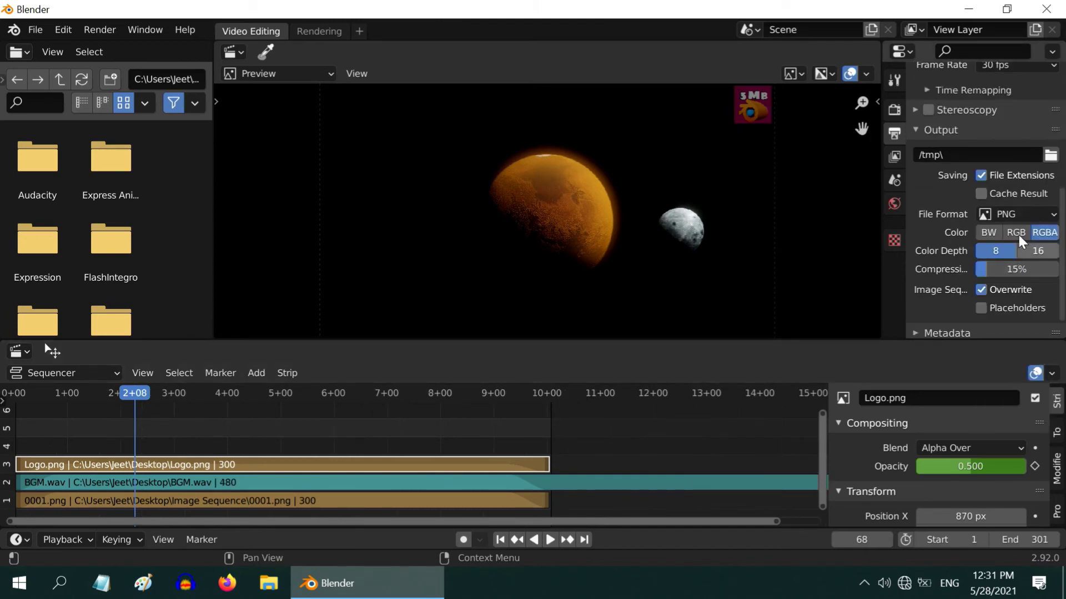
left_click(1051, 156)
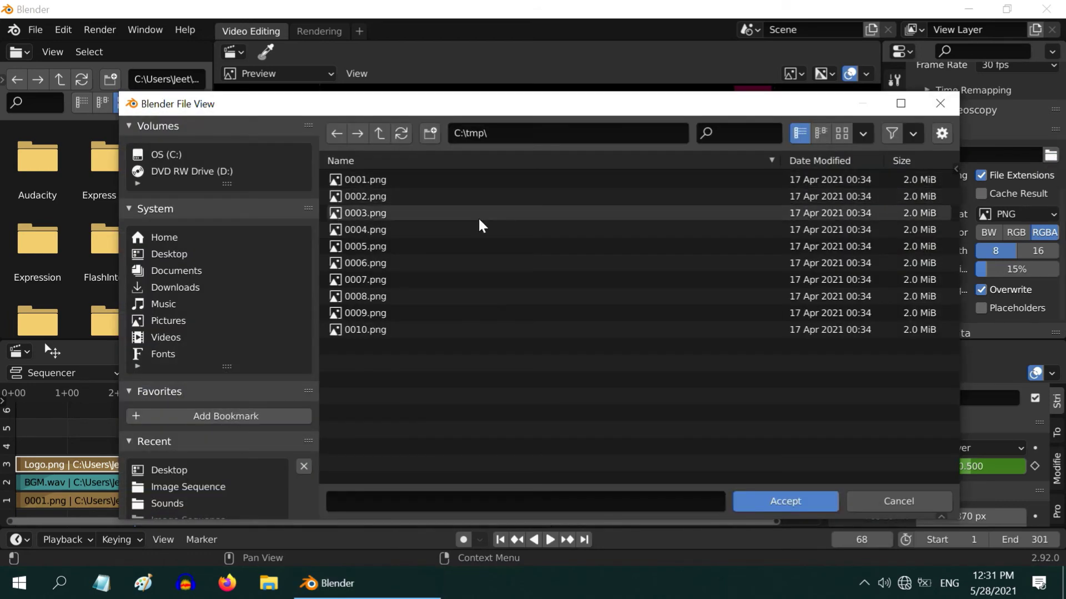
left_click(182, 255)
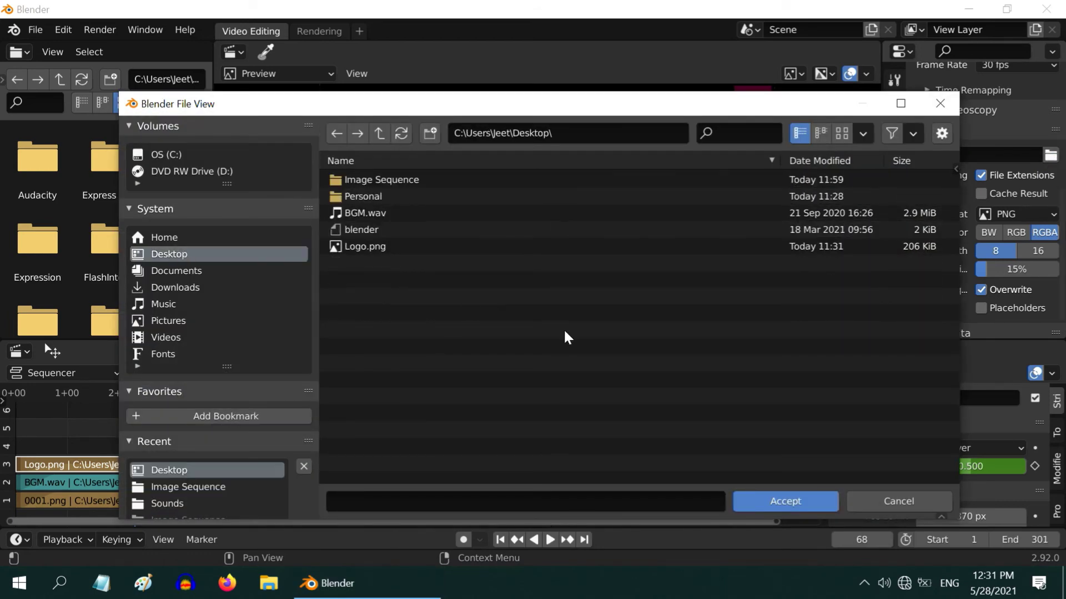
left_click(772, 497)
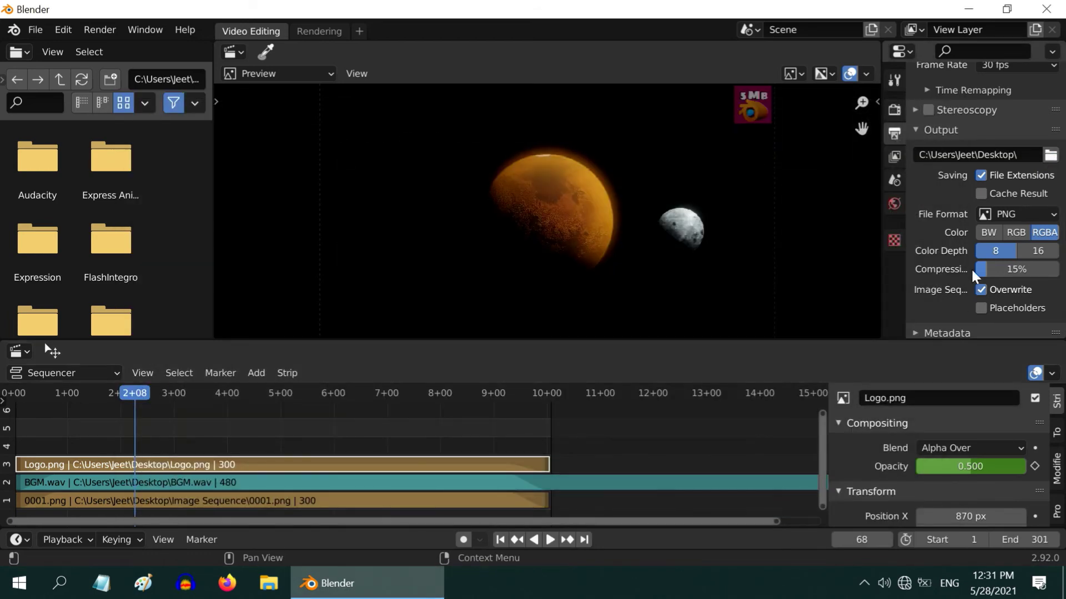
left_click(1014, 214)
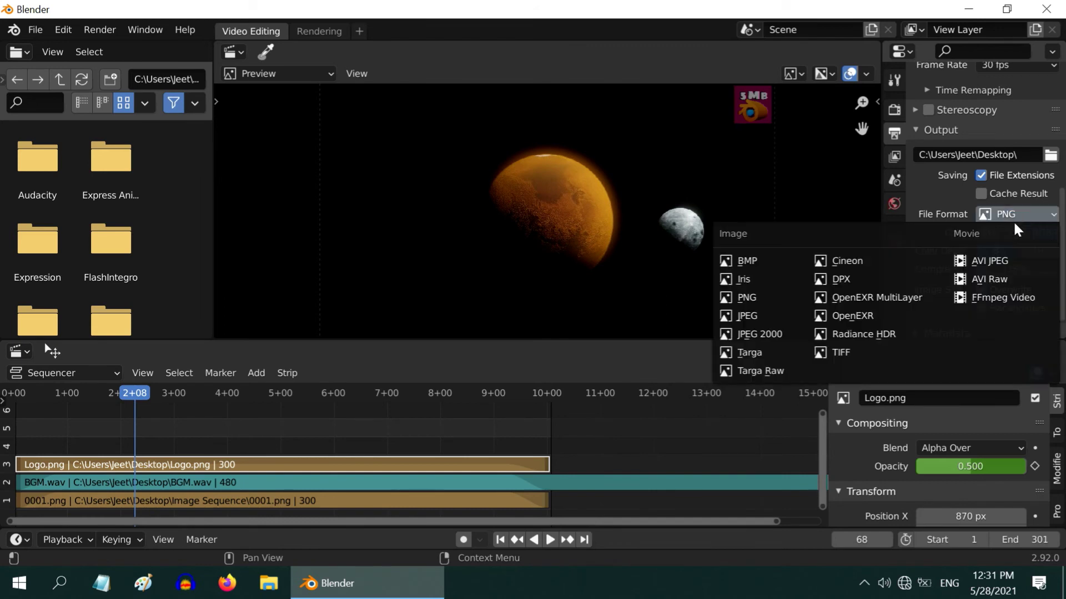
left_click(1004, 297)
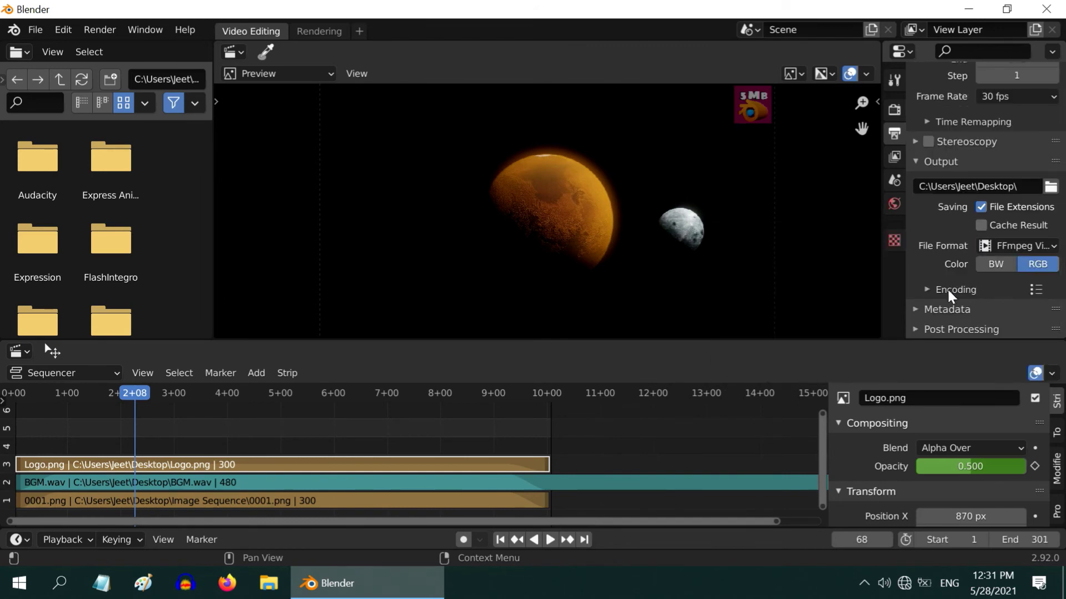
Under Encoding, set Output Quality to Perceptually Lossless and Audio Codec to MP3.
left_click(924, 287)
scroll(987, 280, "down", 8)
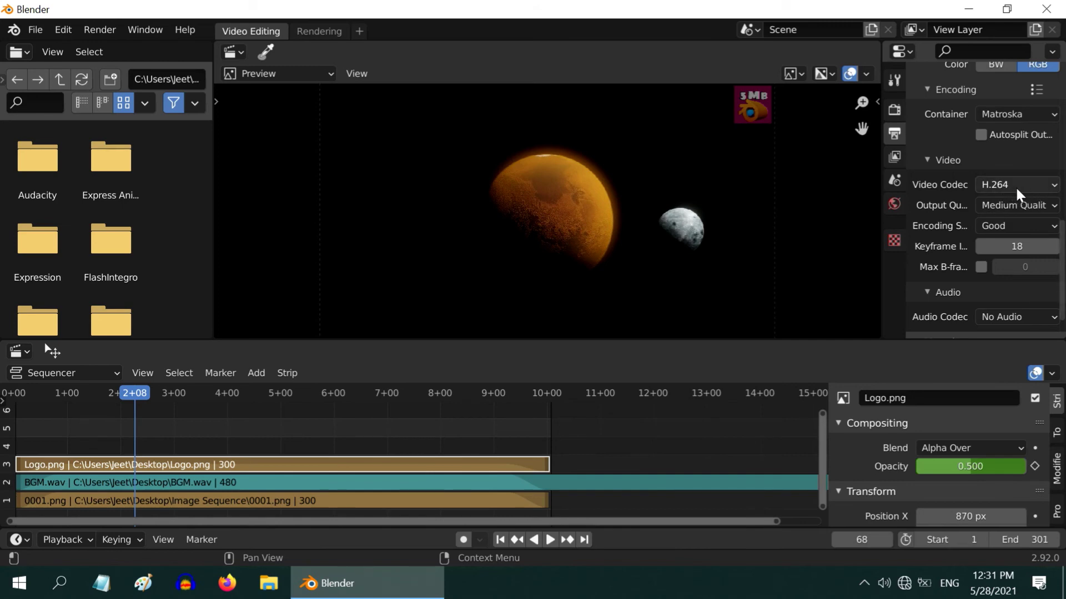
left_click(1020, 204)
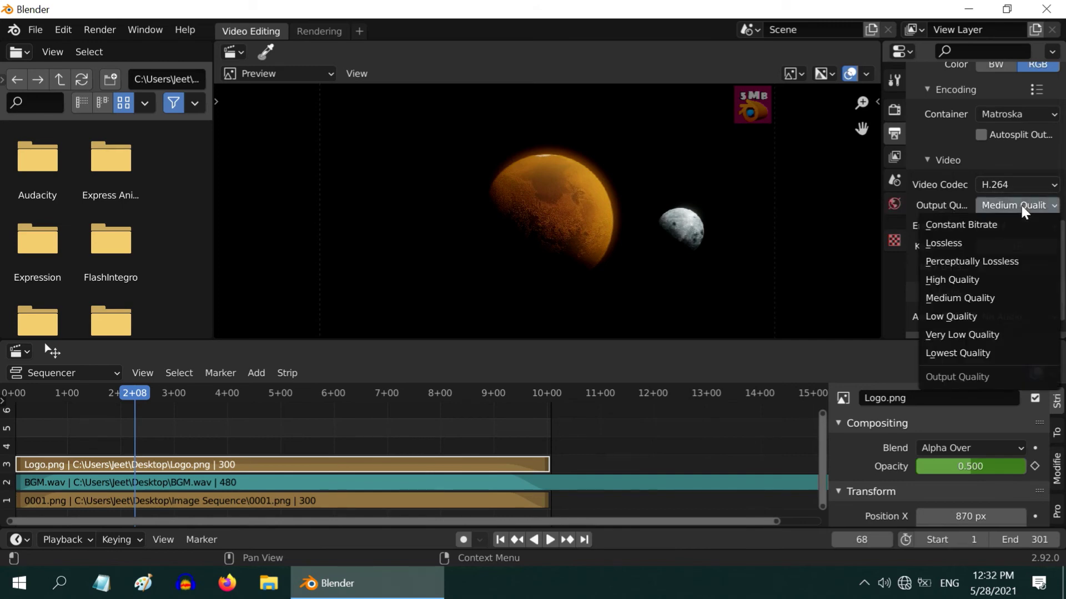
left_click(1011, 261)
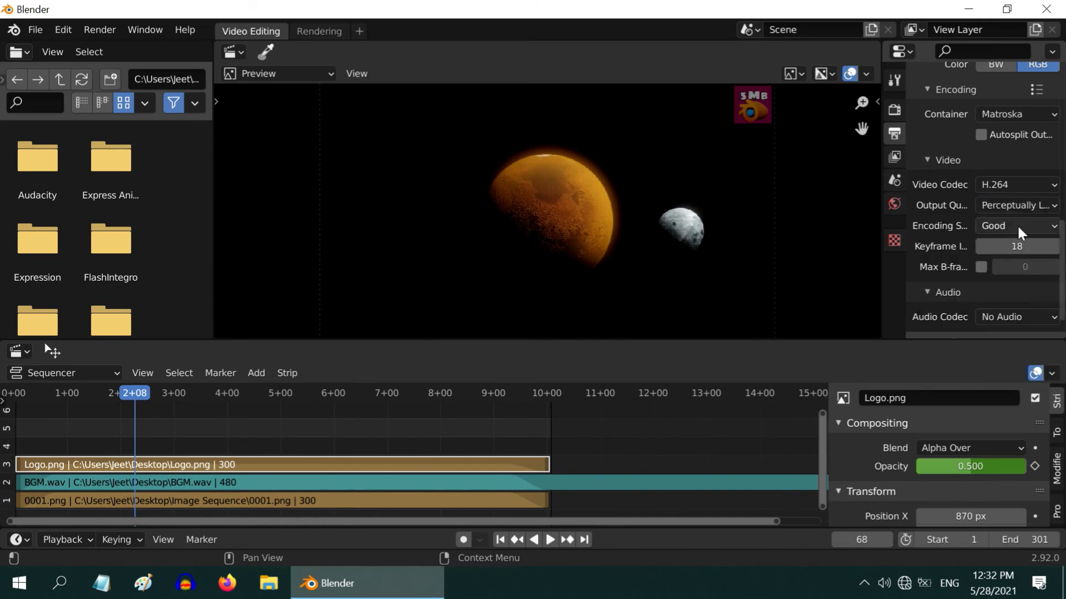
scroll(1013, 216, "down", 2)
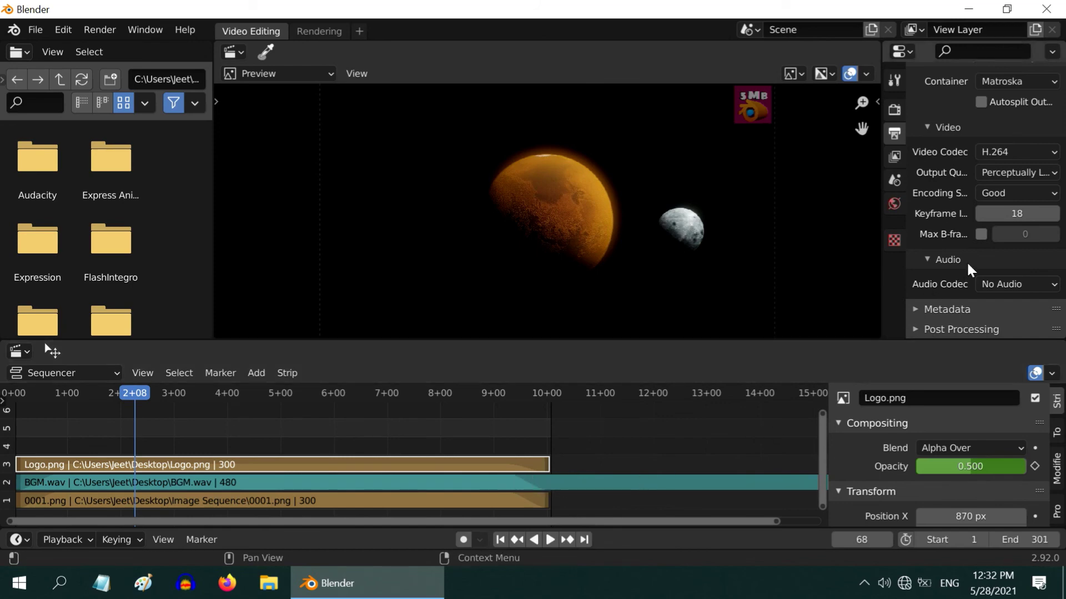
left_click(1017, 283)
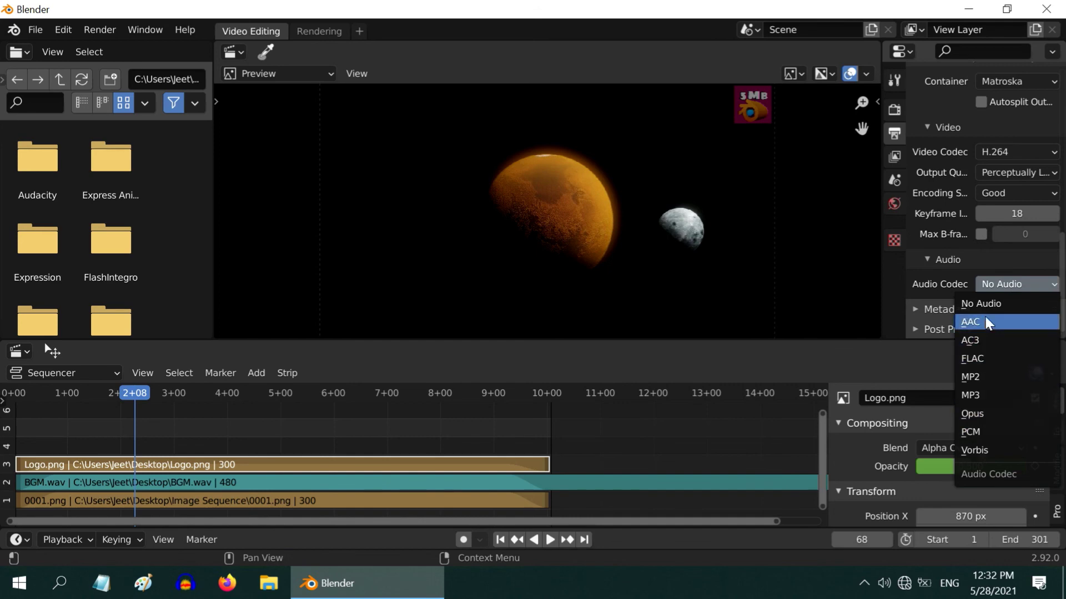
left_click(976, 394)
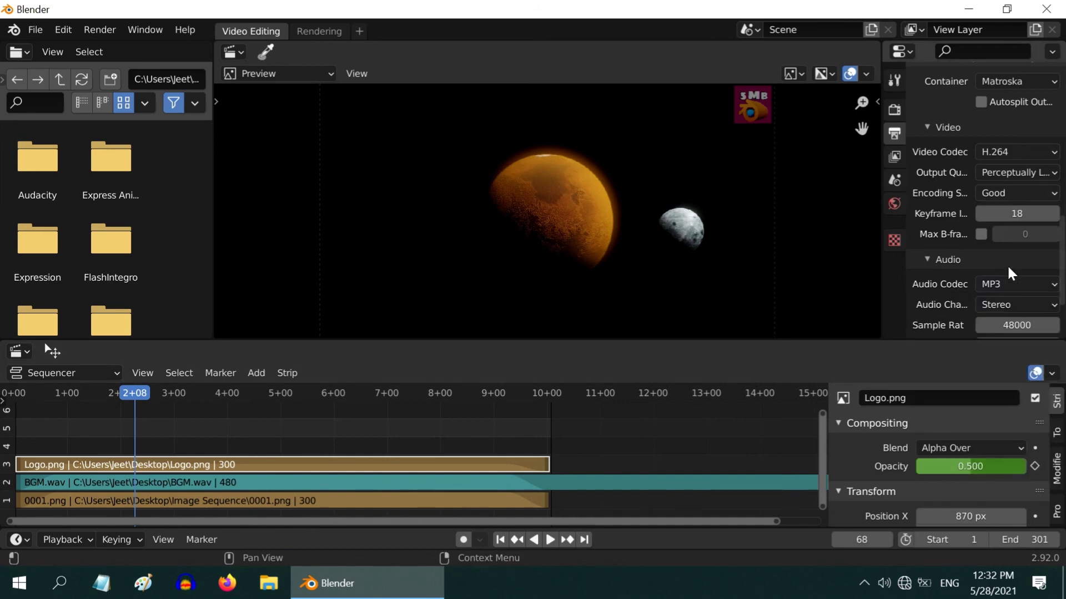
scroll(1011, 288, "up", 12)
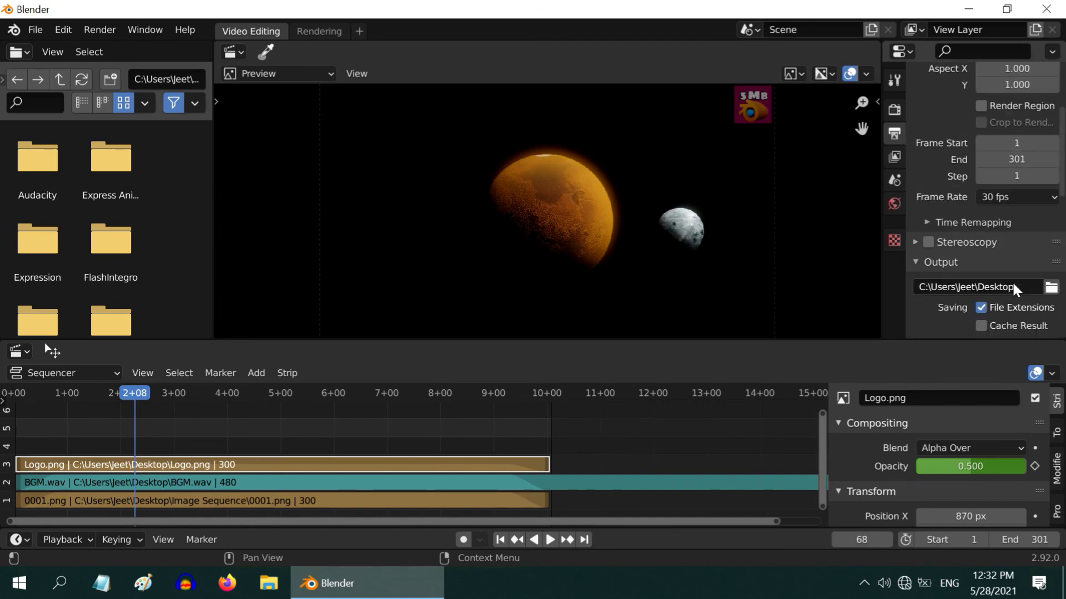
Render the full 301-frame animation, then close the render window and minimise Blender.
scroll(1011, 281, "up", 4)
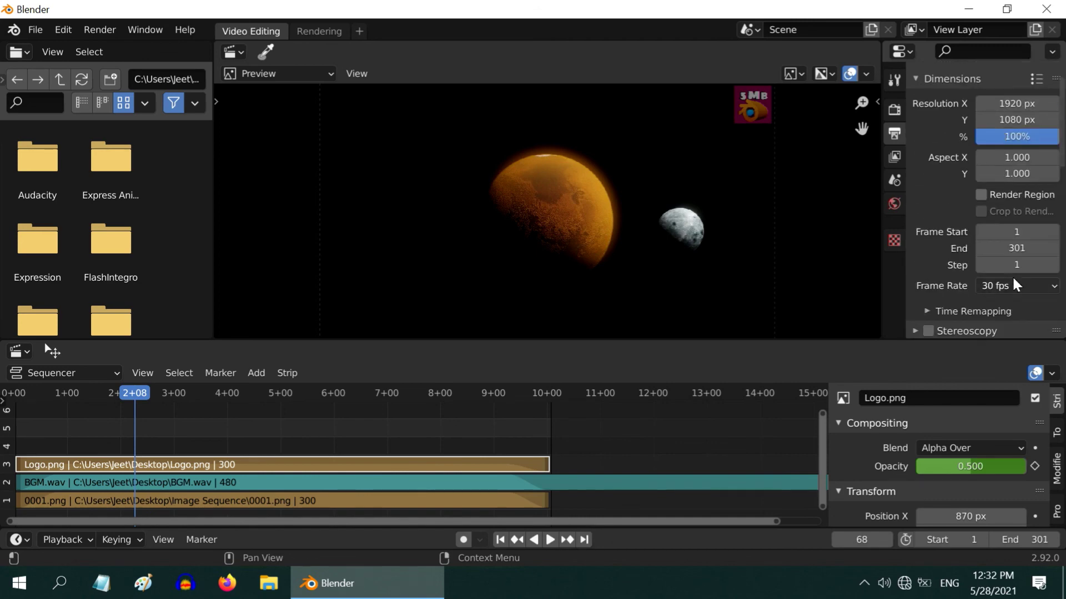
left_click(98, 29)
left_click(136, 65)
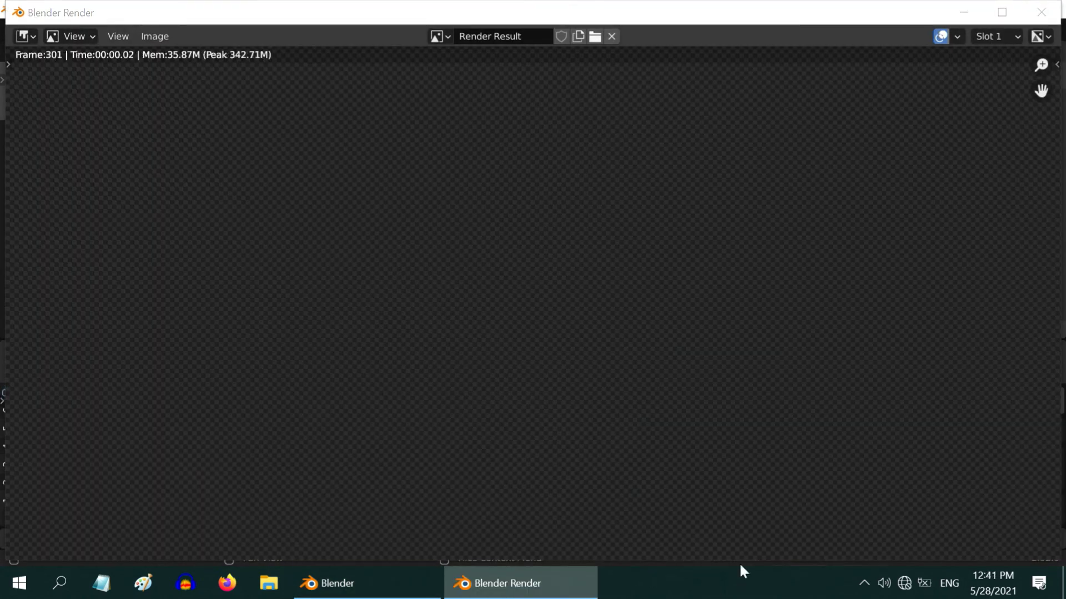
left_click(1038, 14)
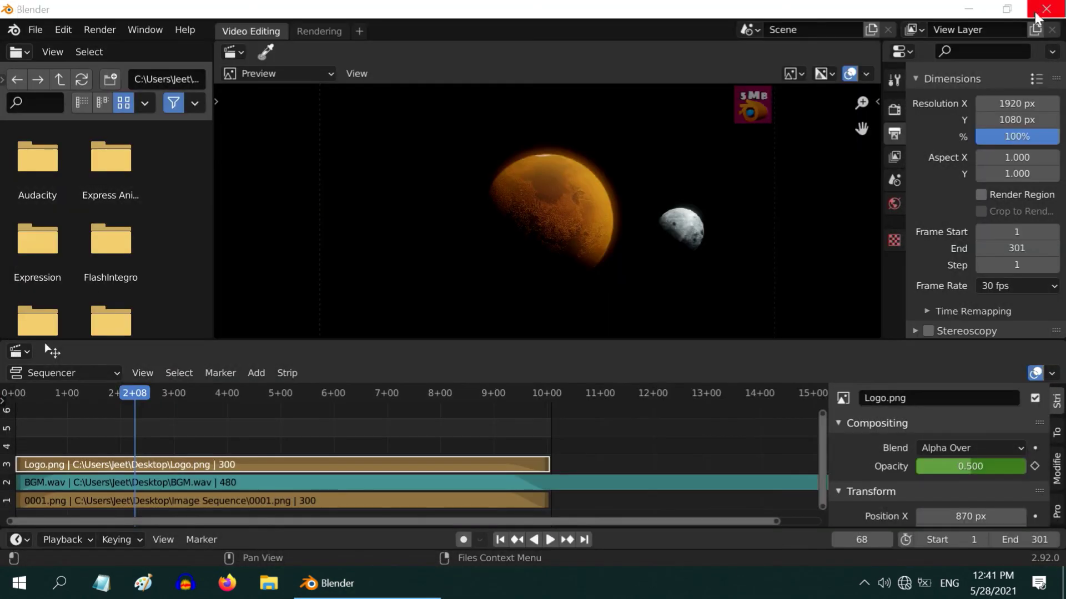
left_click(972, 8)
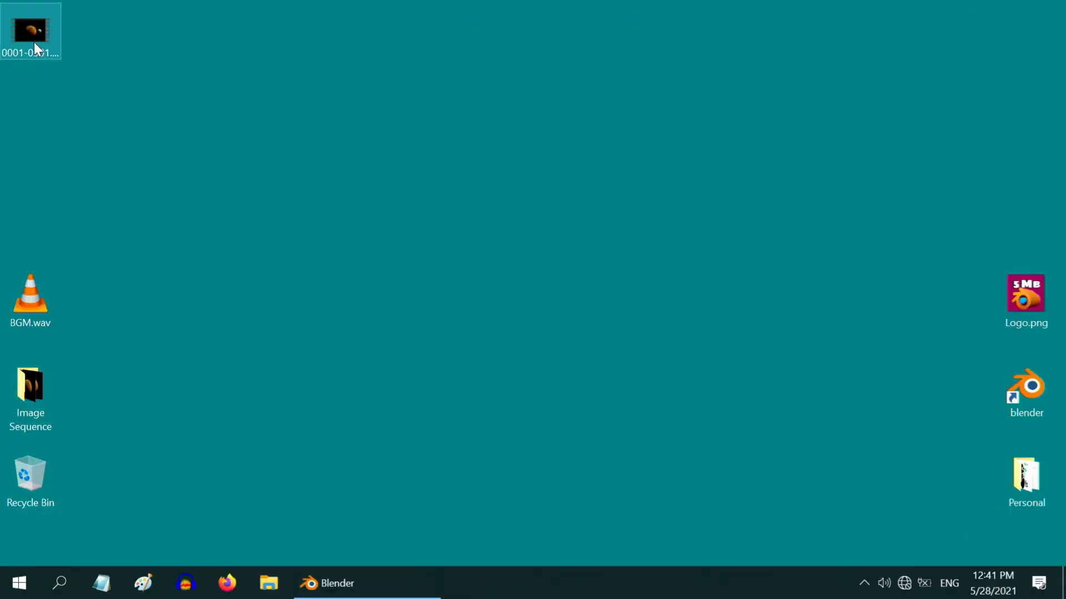